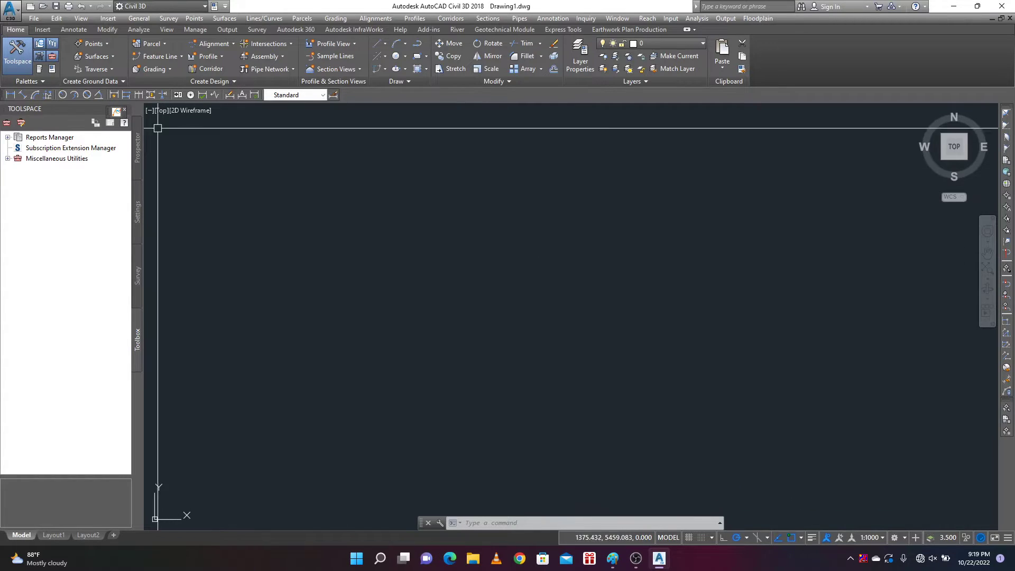
Open the drawing settings and set the coordinate zone category to UTM, WGS84 Datum.
click(12, 11)
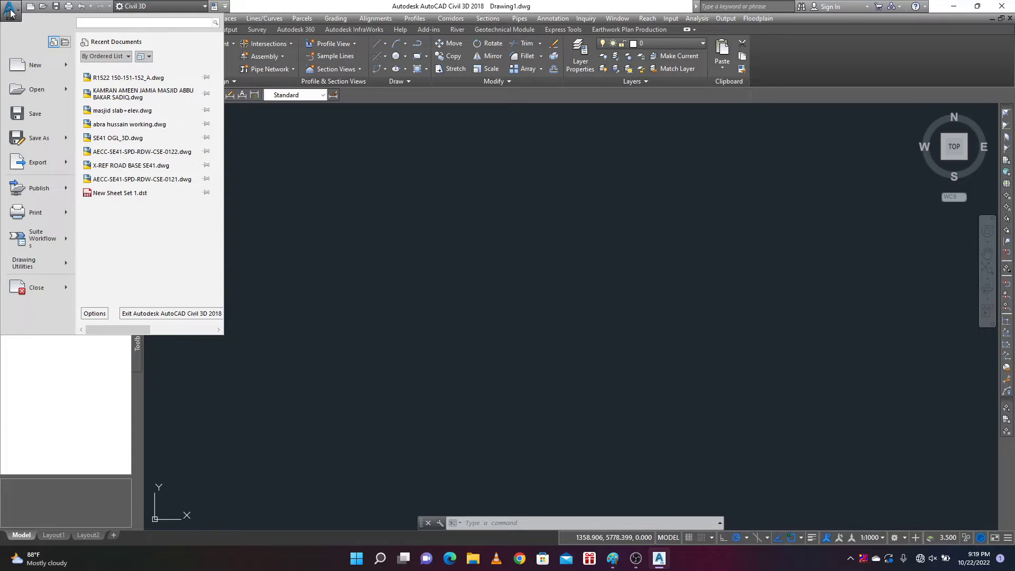
click(30, 269)
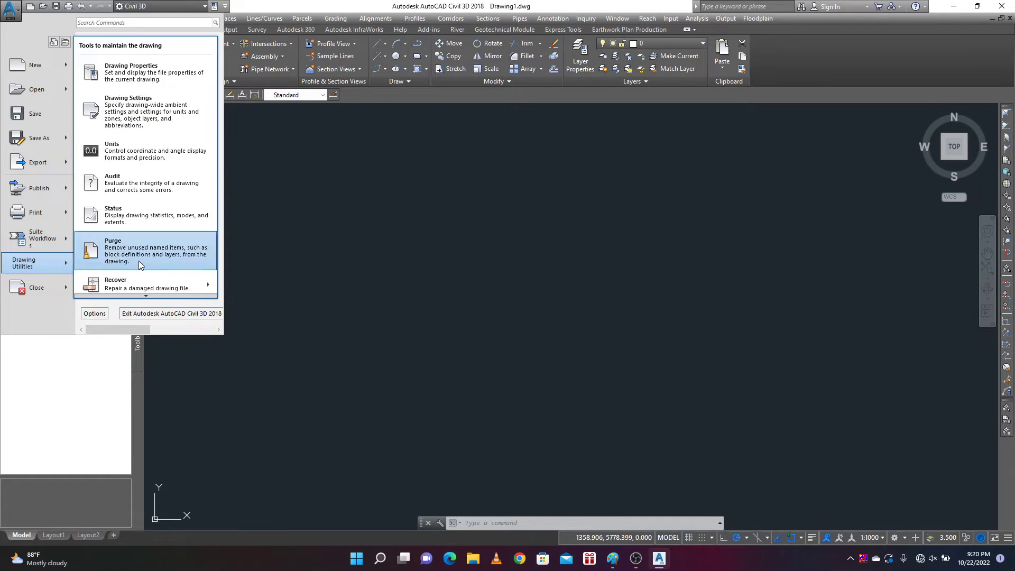
click(137, 112)
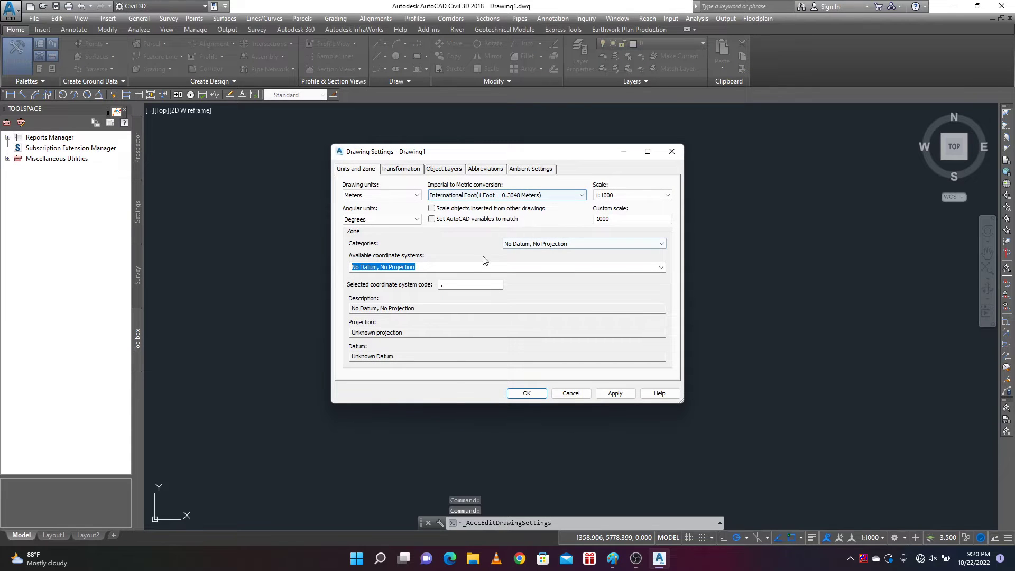
click(613, 243)
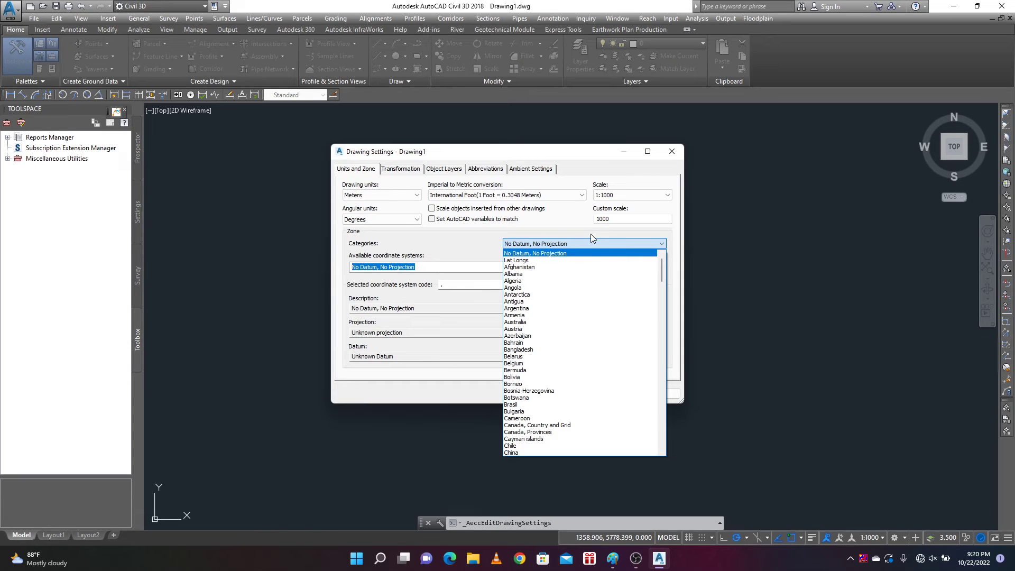
scroll(579, 385, down, 20)
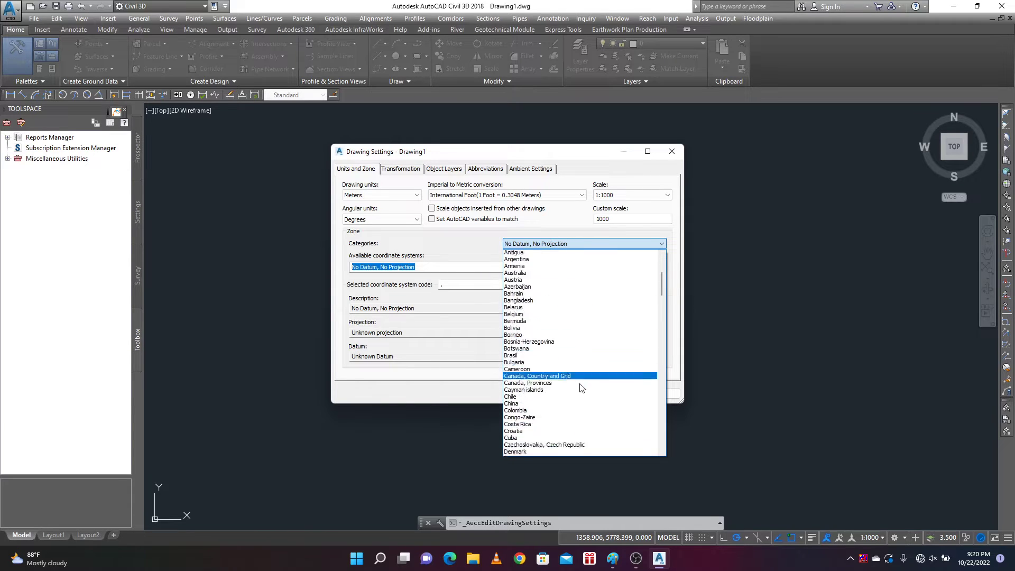
scroll(576, 382, down, 20)
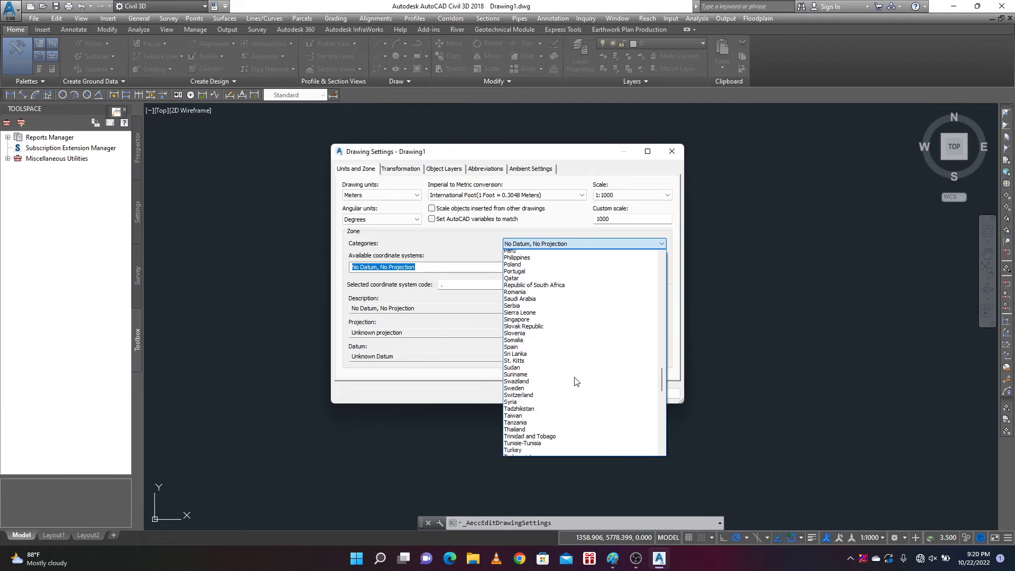
scroll(576, 381, down, 7)
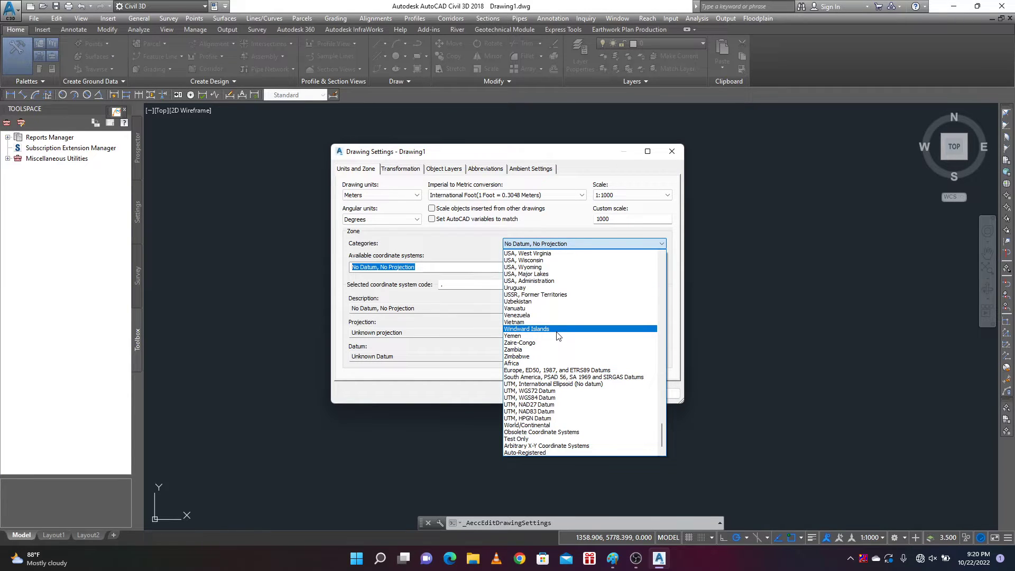
click(555, 398)
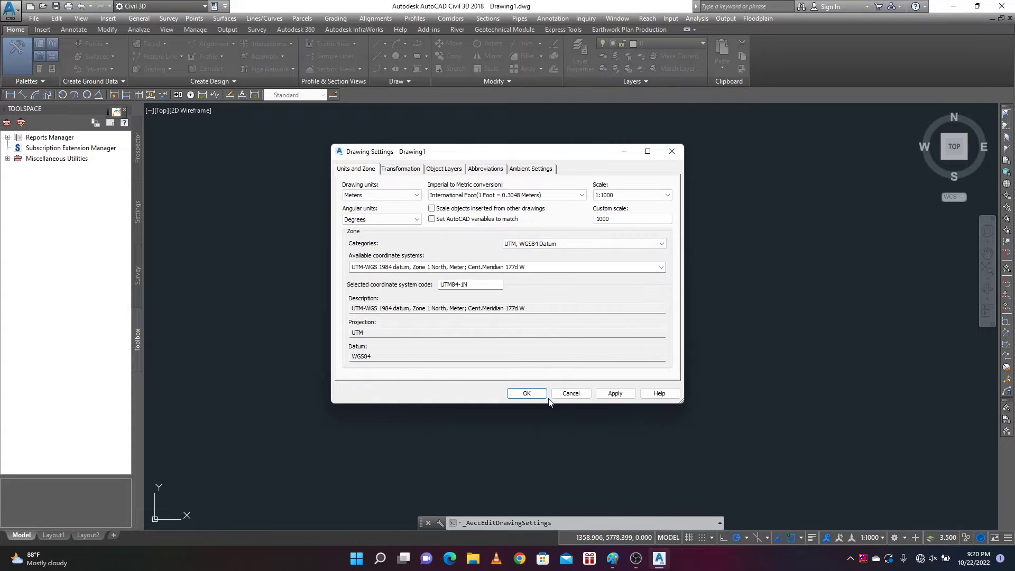
Assign the coordinate system UTM-WGS 1984 datum, Zone 40 North, Meter (UTM84-40N) to the drawing and accept the settings.
click(661, 267)
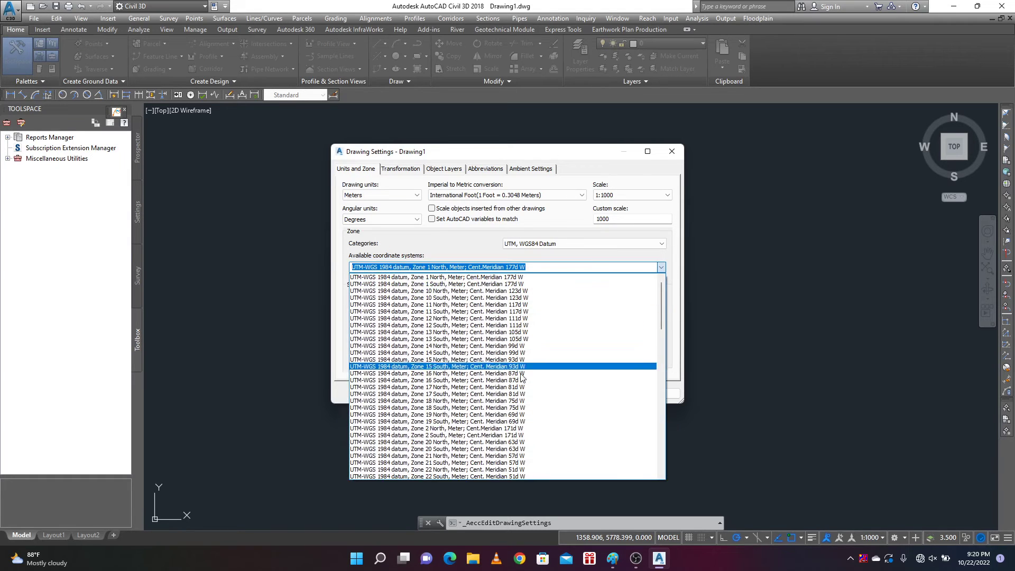
scroll(476, 412, down, 11)
scroll(477, 412, down, 9)
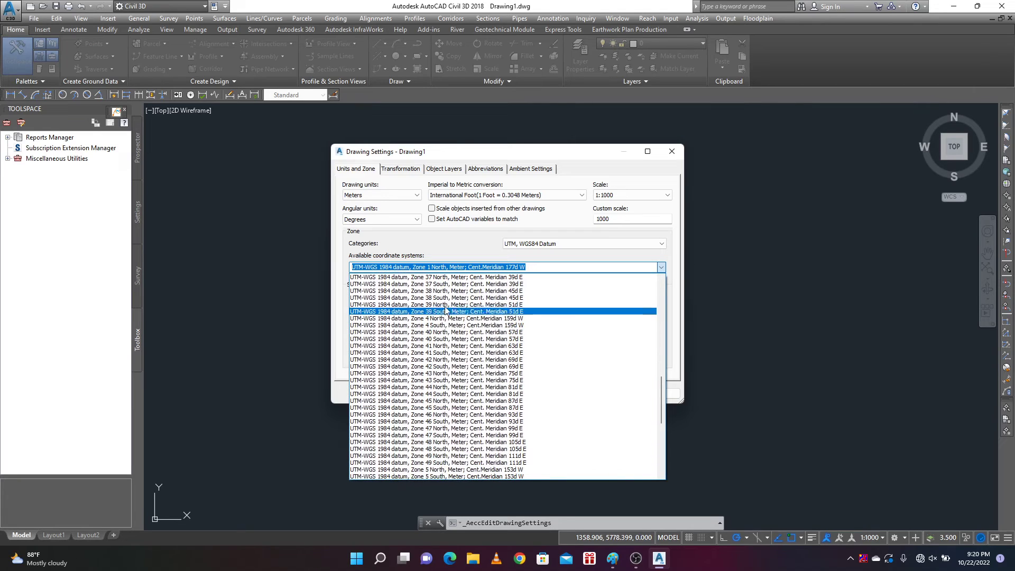
scroll(431, 338, up, 1)
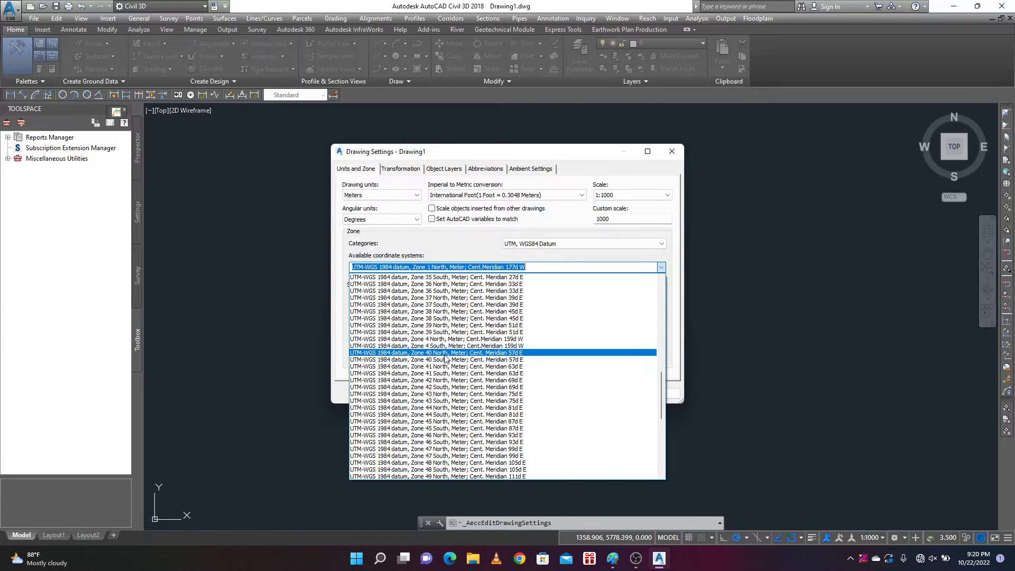
click(446, 353)
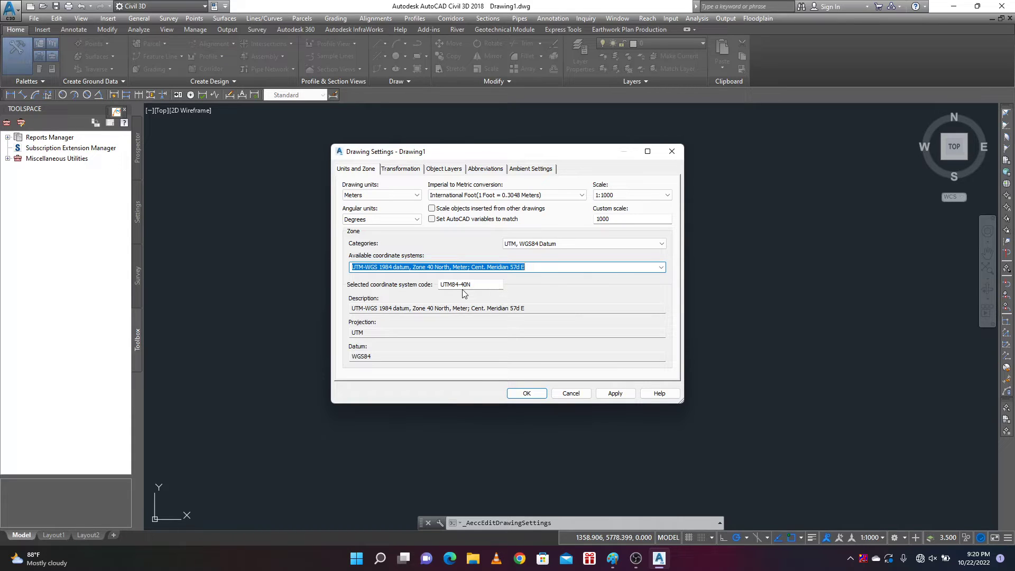
click(527, 393)
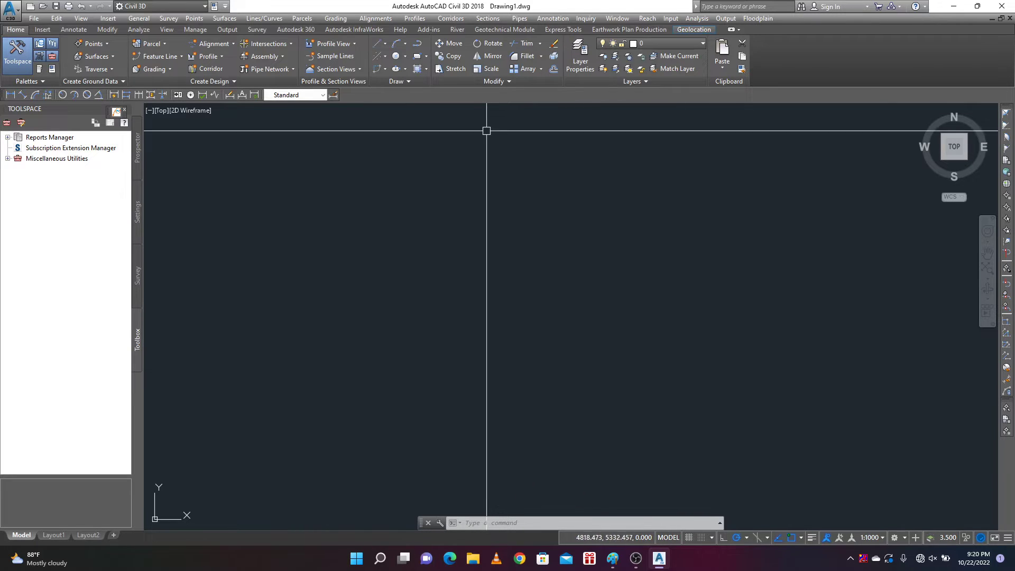
Draw a closed four-sided polyline with corners at about (3965, 4556), (6091, 4556), (6091, 3015) and (3854, 3015).
click(418, 46)
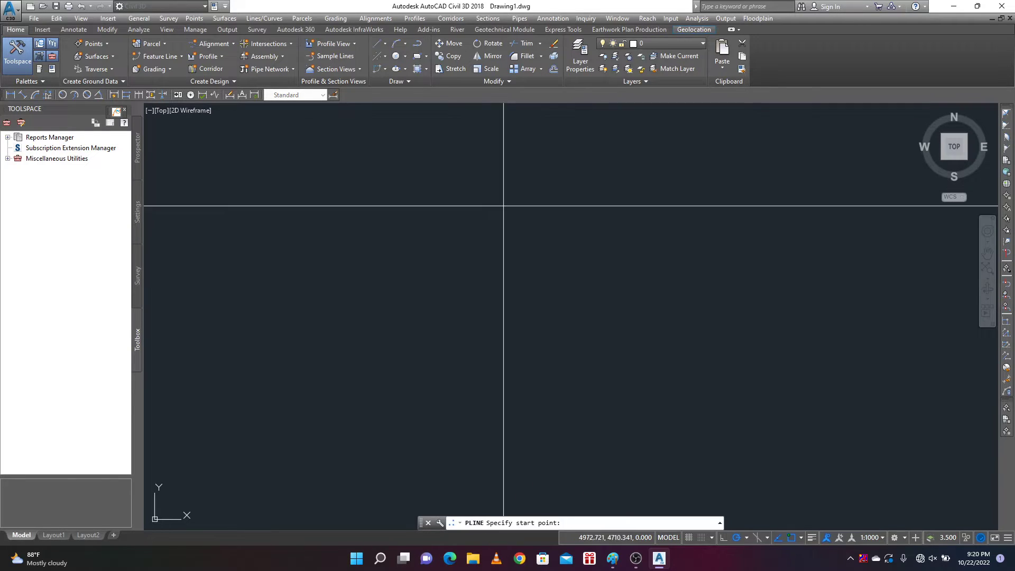
click(407, 221)
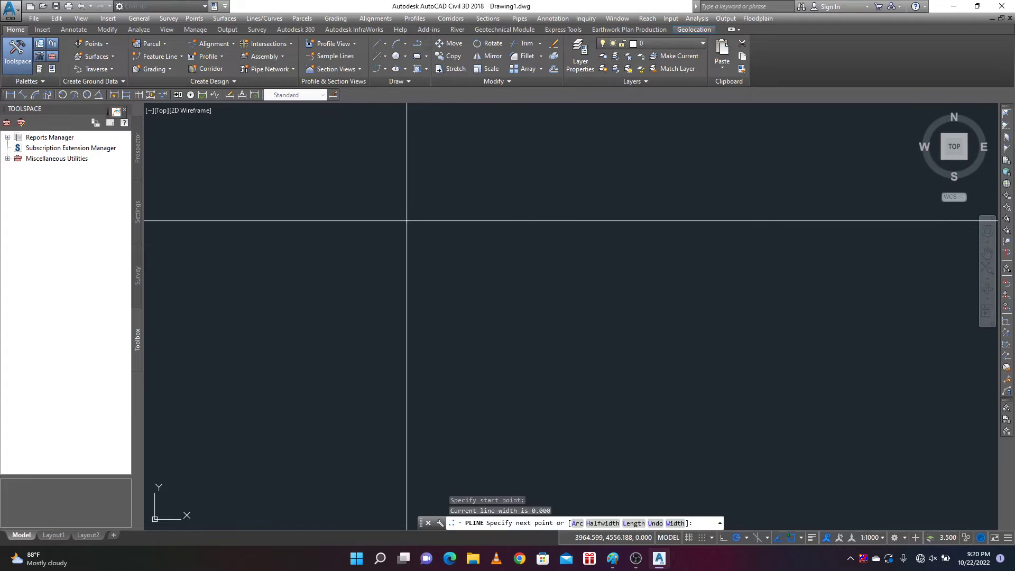
click(611, 221)
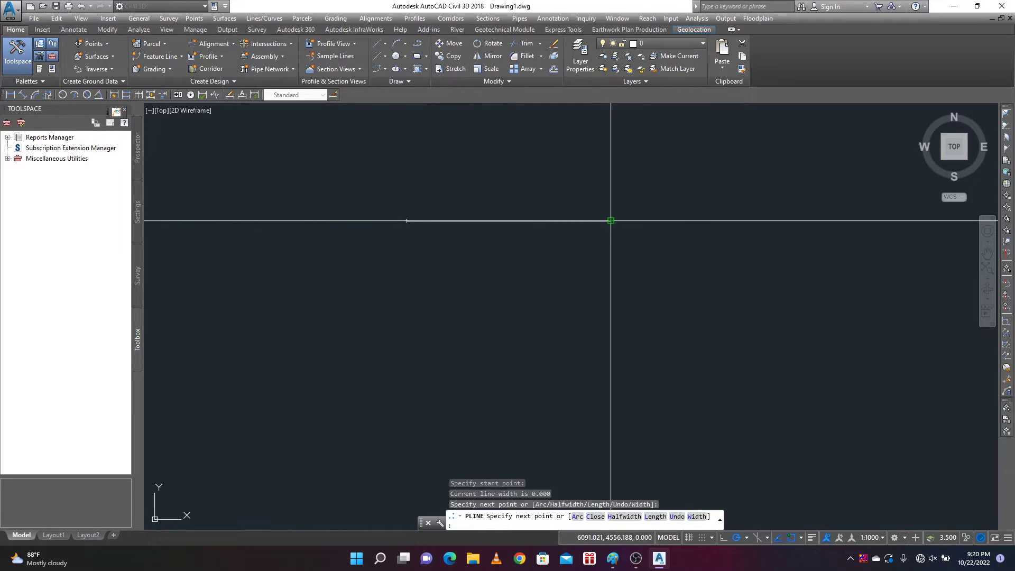
click(611, 369)
click(396, 369)
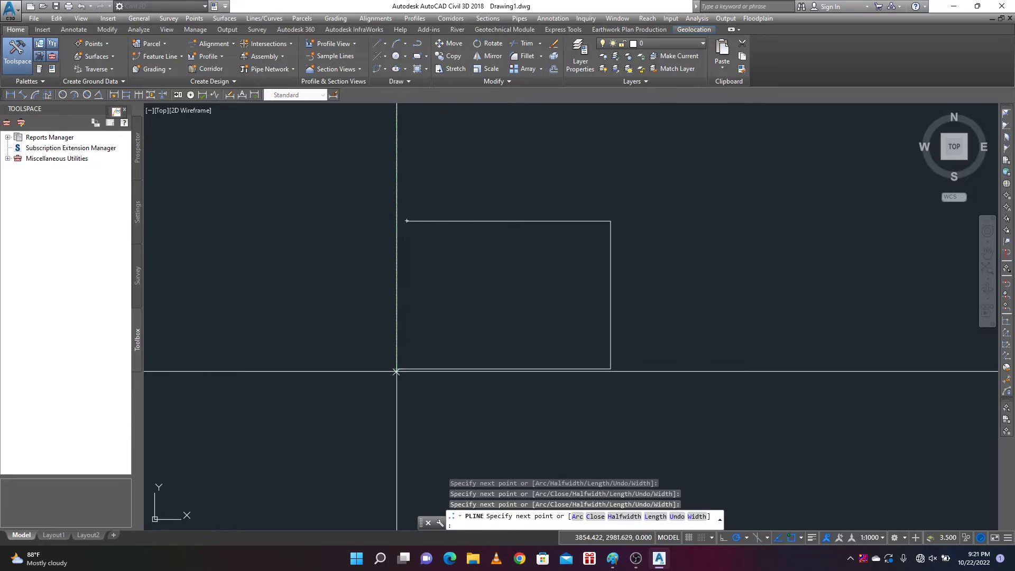
click(408, 221)
right_click(416, 229)
click(435, 239)
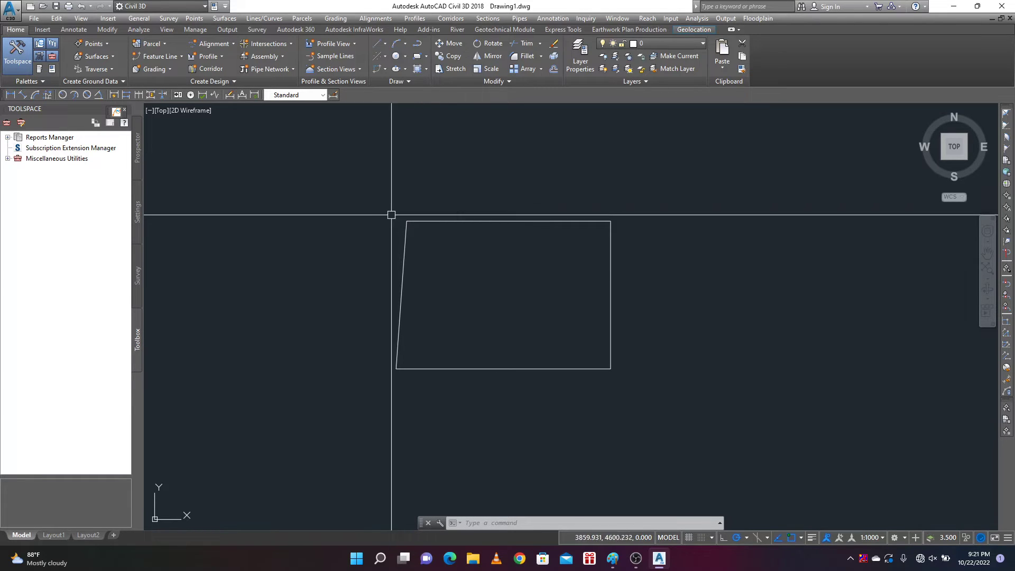
Create a manual COGO point at the polyline's upper-right corner, keeping the default description and elevation 0.000 m.
click(93, 46)
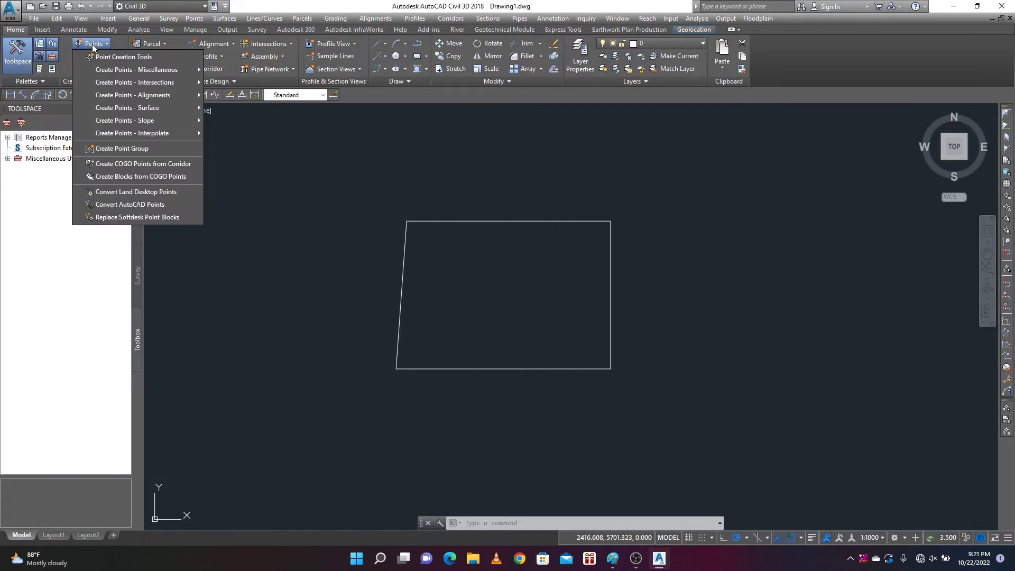
click(116, 57)
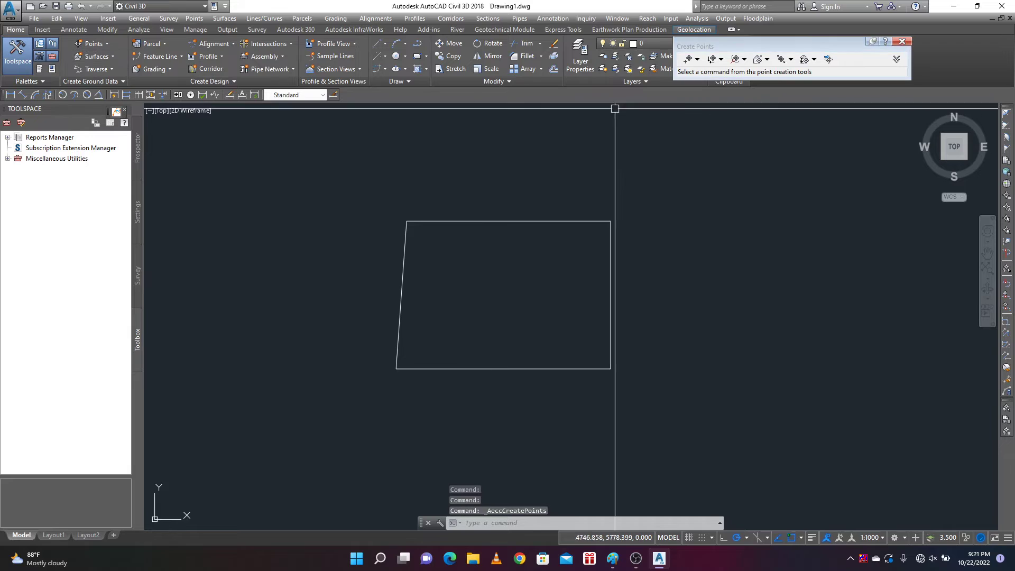
click(697, 59)
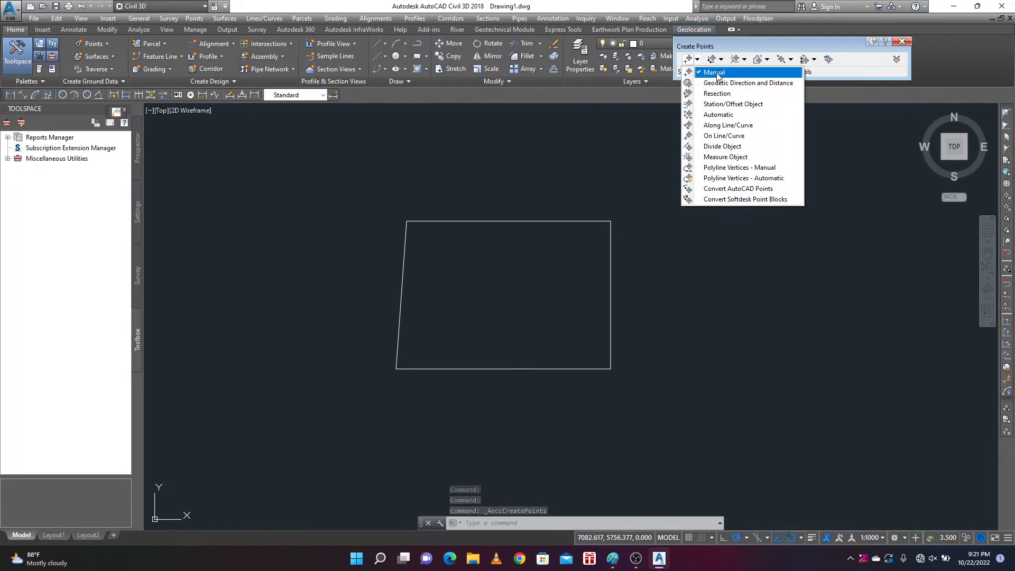
click(718, 74)
click(506, 295)
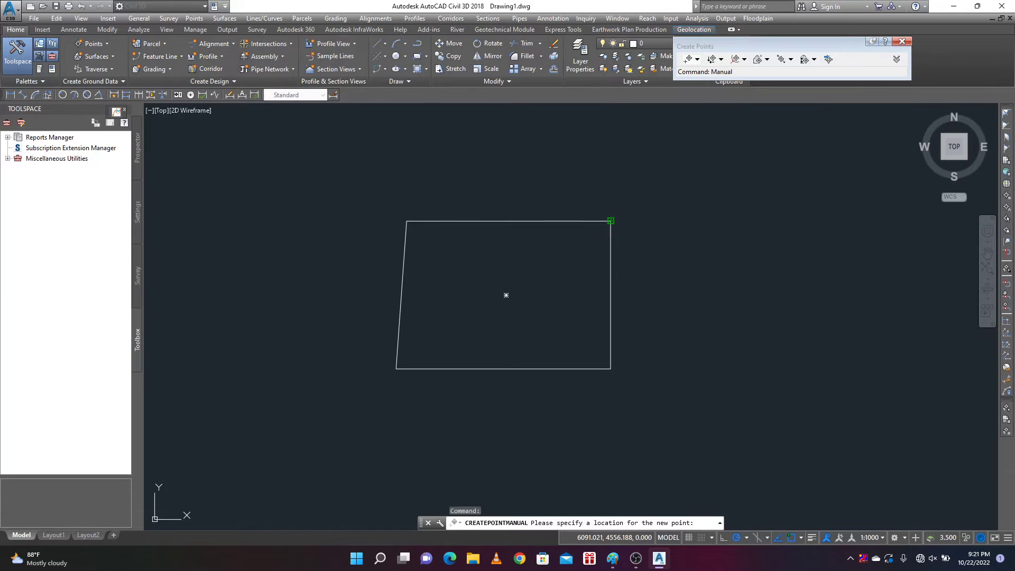
click(611, 221)
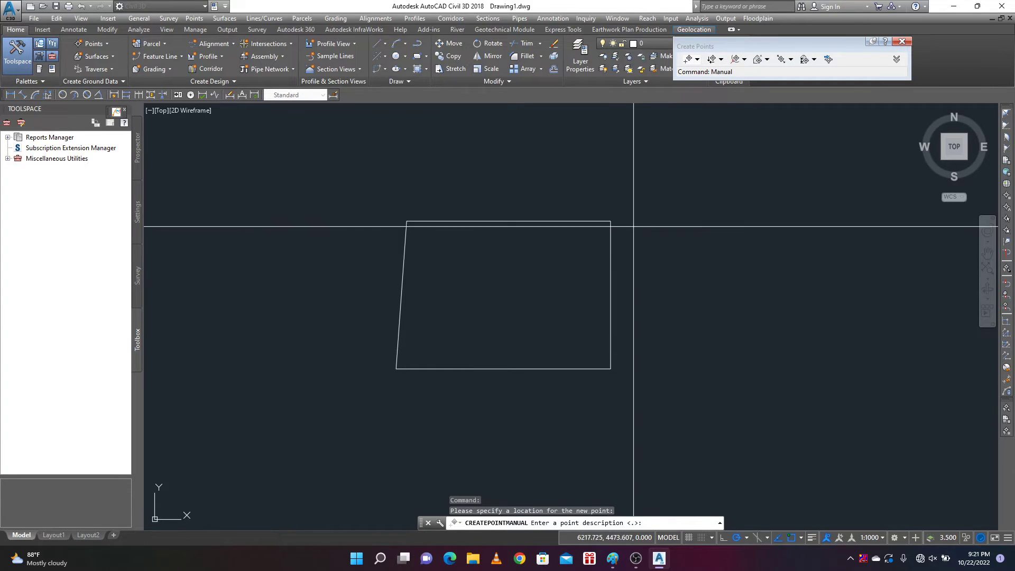
key(Return)
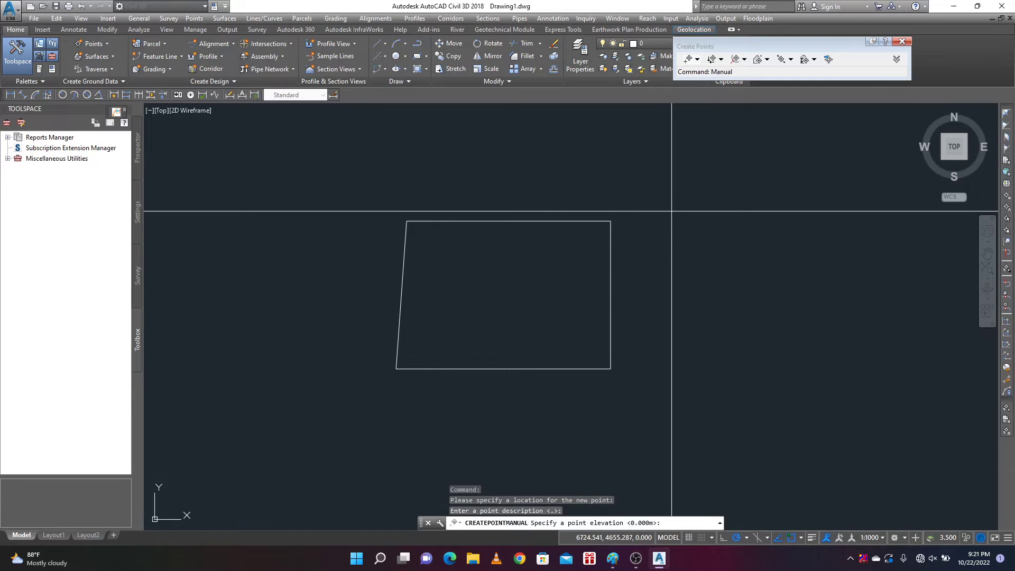
key(Return)
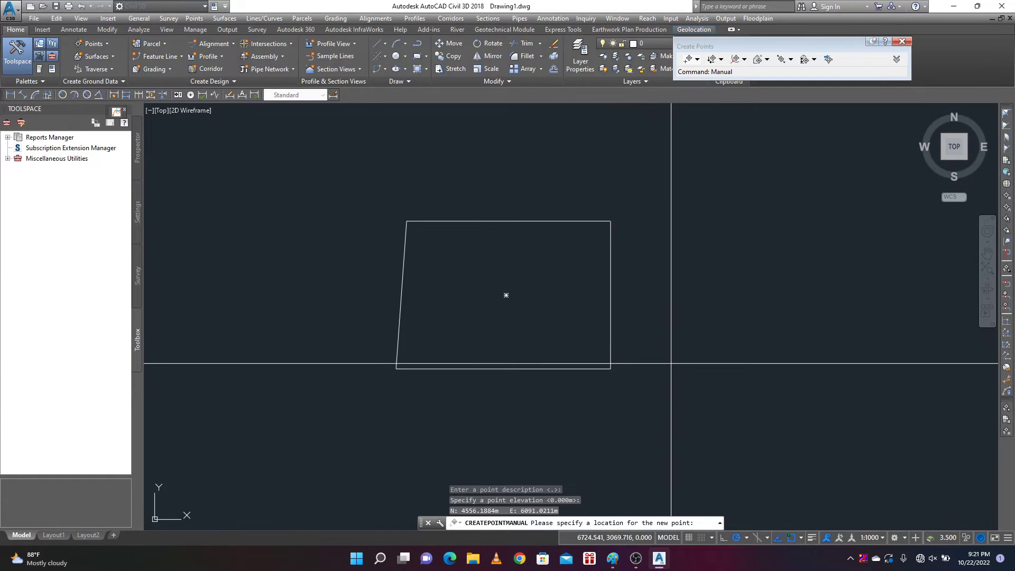
Add points at the polyline's lower-right, lower-left and upper-left corners with default descriptions and elevations, and end point creation.
click(610, 368)
key(Return)
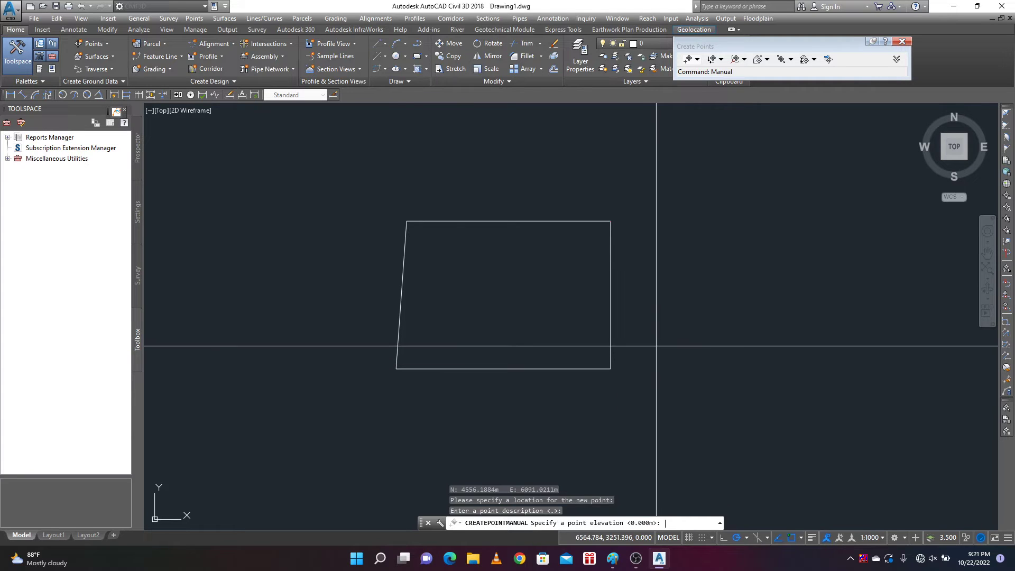
key(Return)
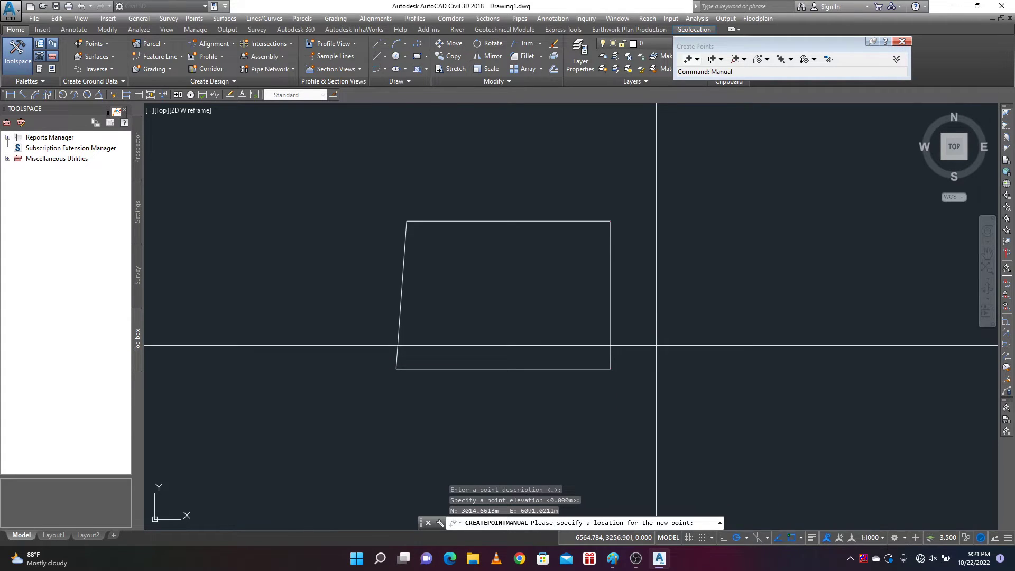
click(397, 369)
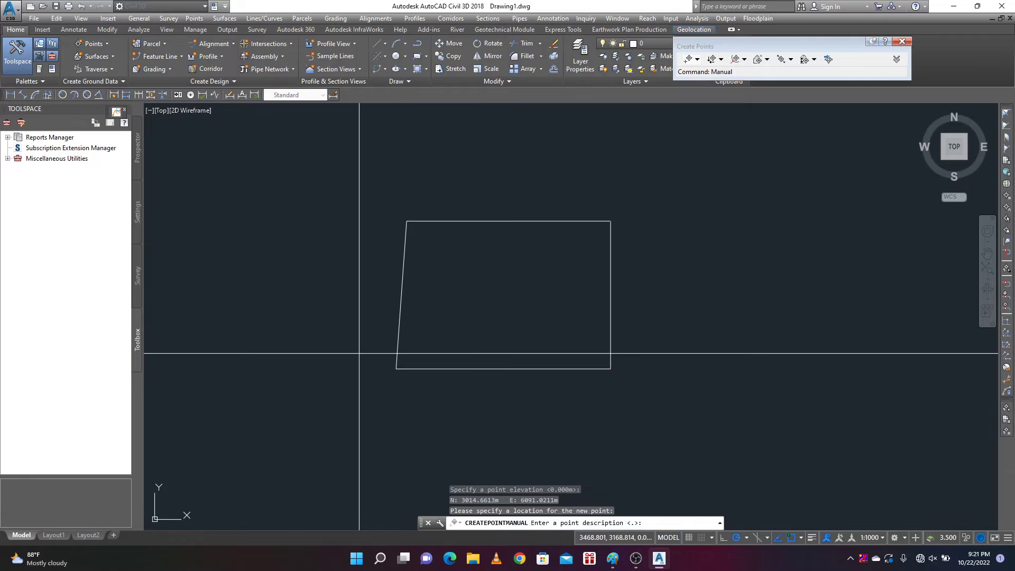
key(Return)
key(Return)
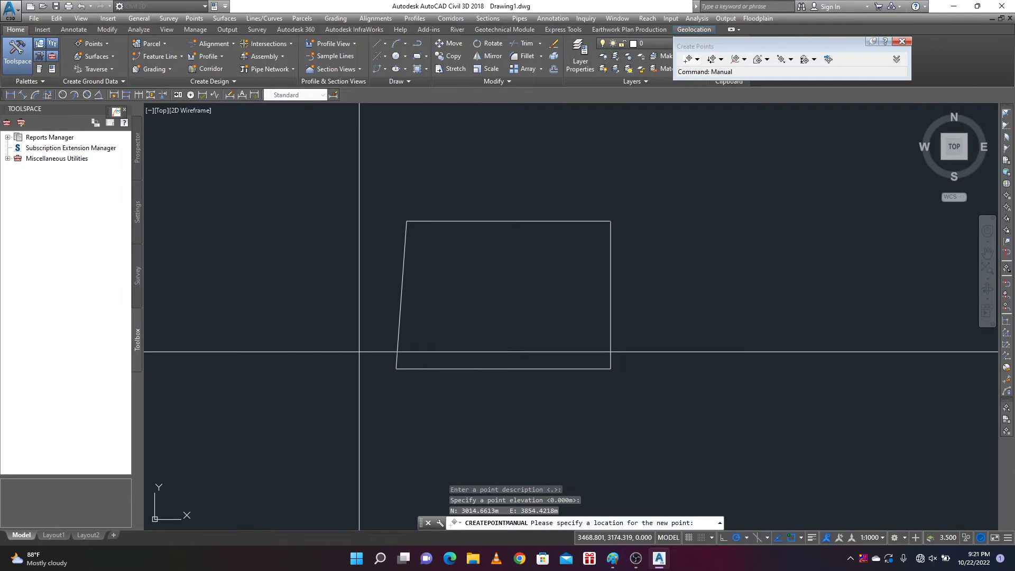
click(405, 217)
key(Return)
key(Return)
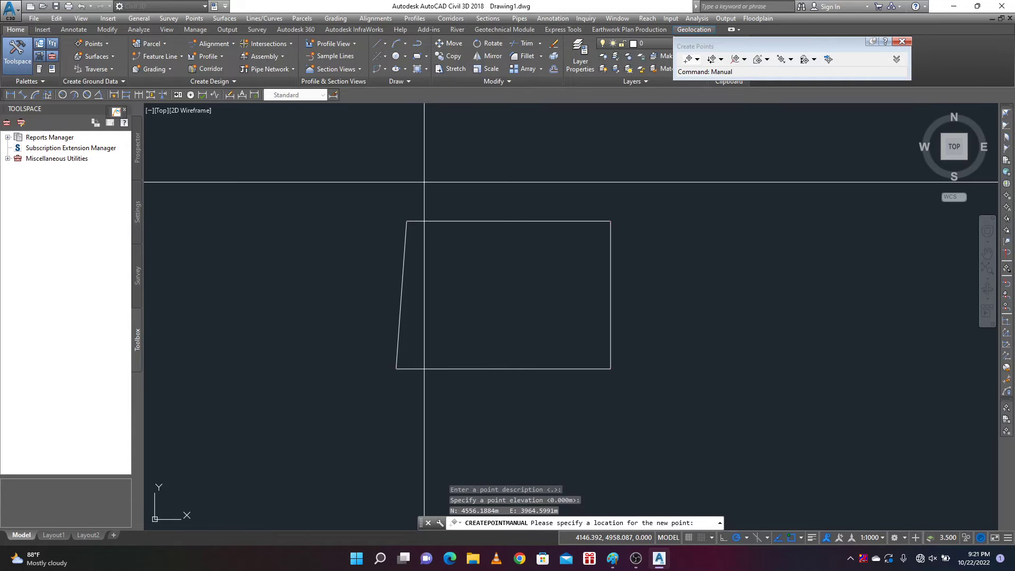
key(Return)
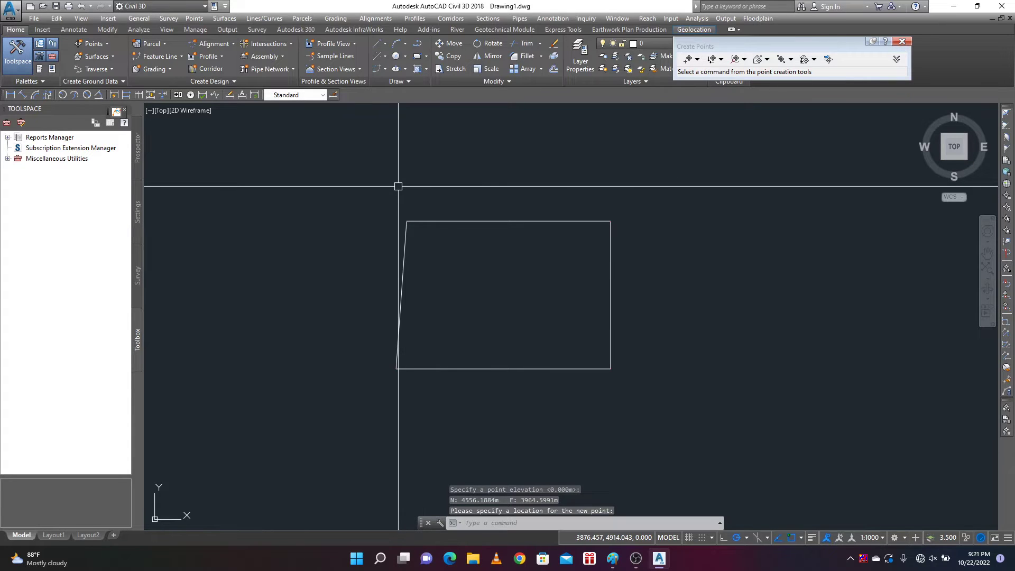
Set the point label style of the _All Points group to Northing and Easting, via the polyline's upper-right corner point.
click(609, 221)
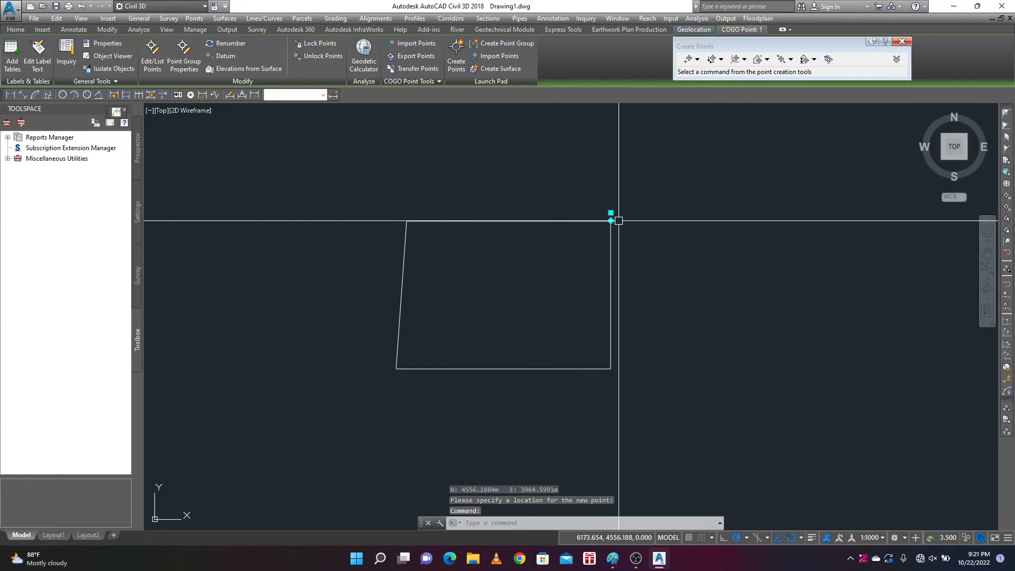
right_click(619, 221)
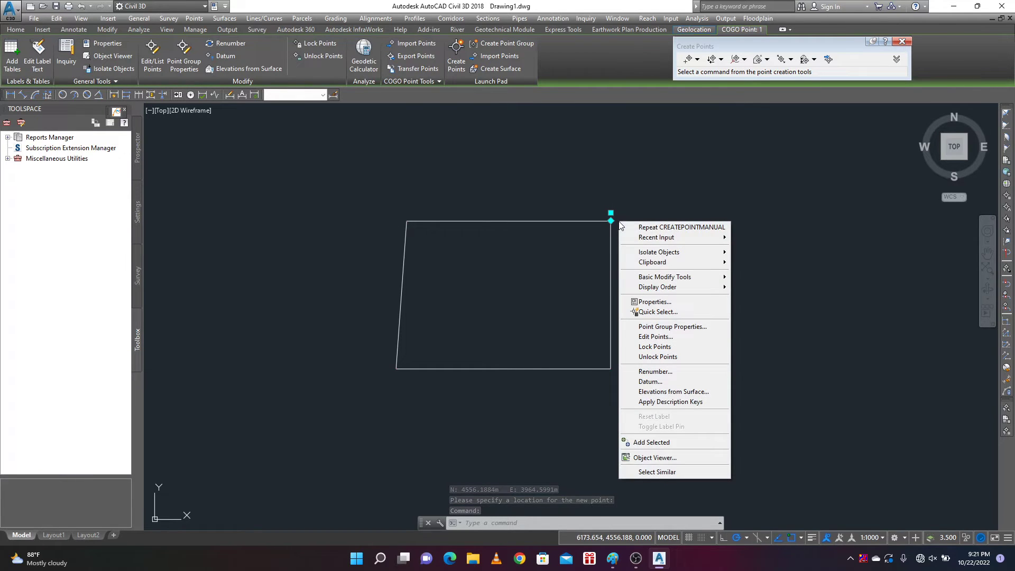
click(670, 327)
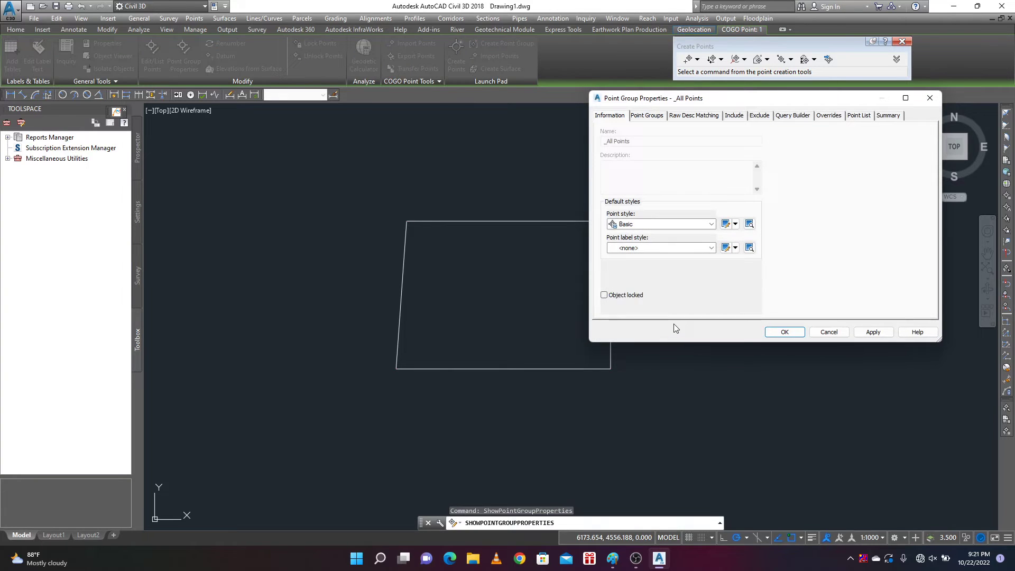
click(693, 248)
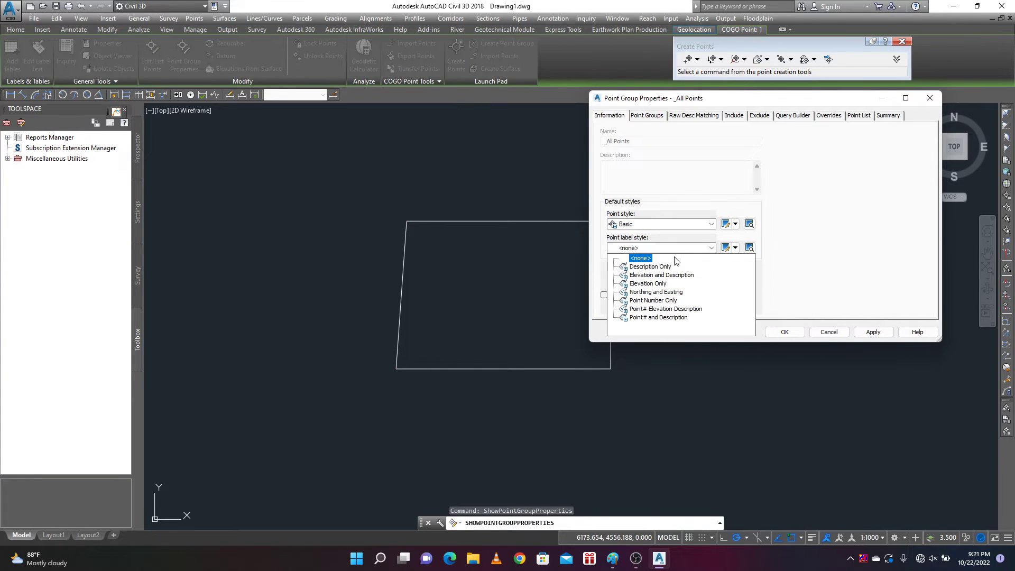
click(660, 295)
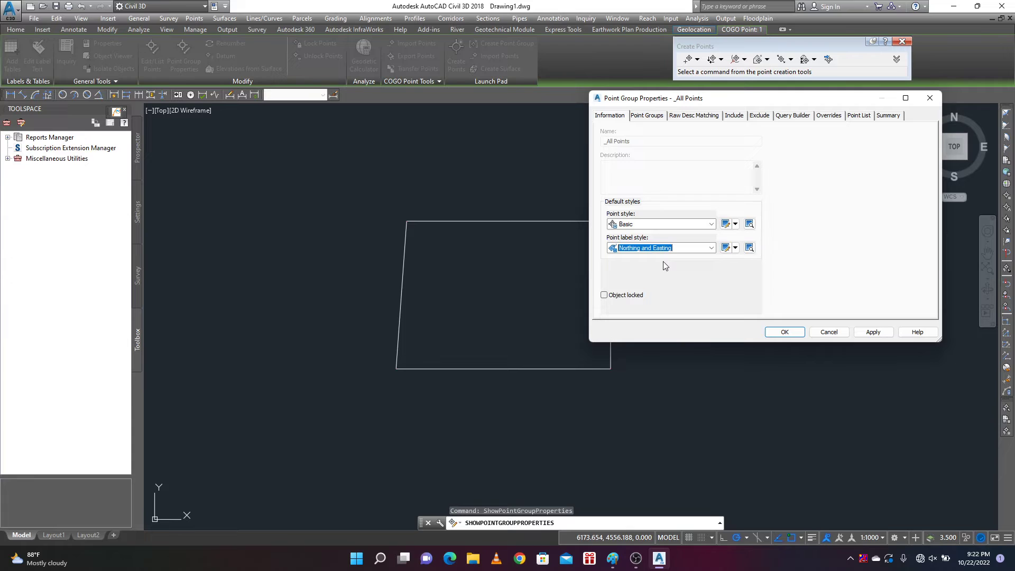
Edit the Northing and Easting label style and replace all of its text contents with the Longitude property.
click(726, 248)
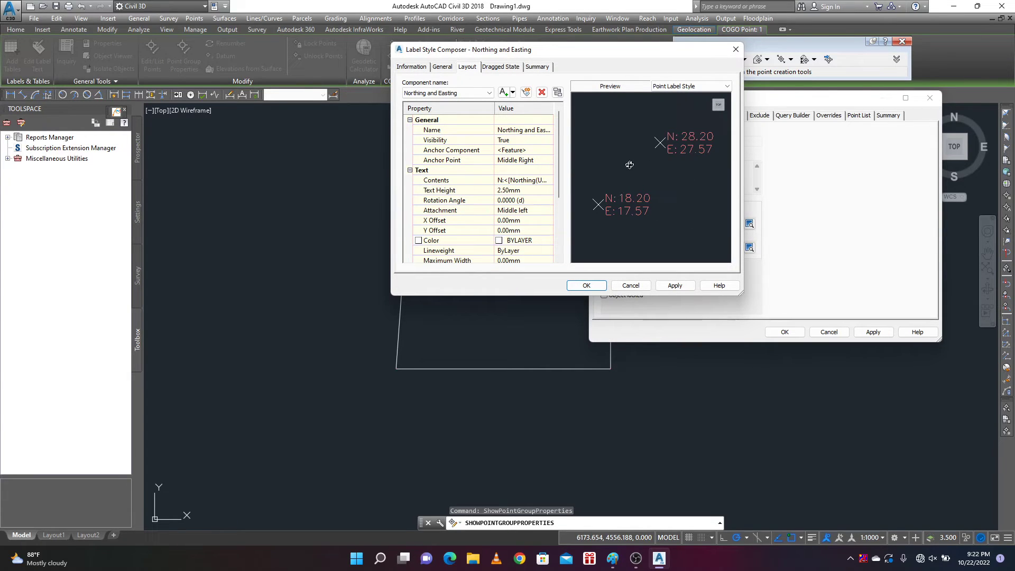
click(539, 183)
click(550, 183)
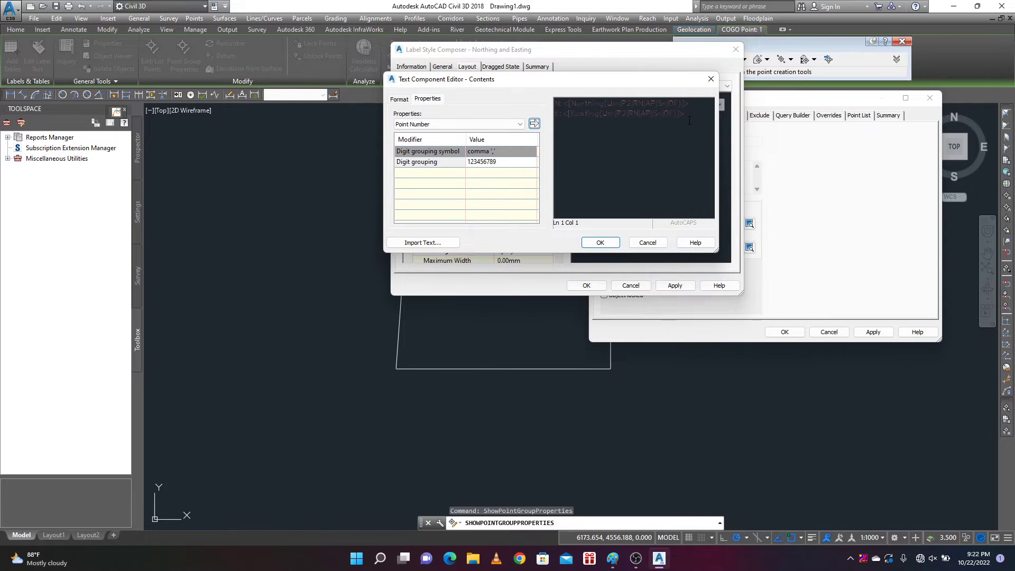
drag(689, 121, 551, 99)
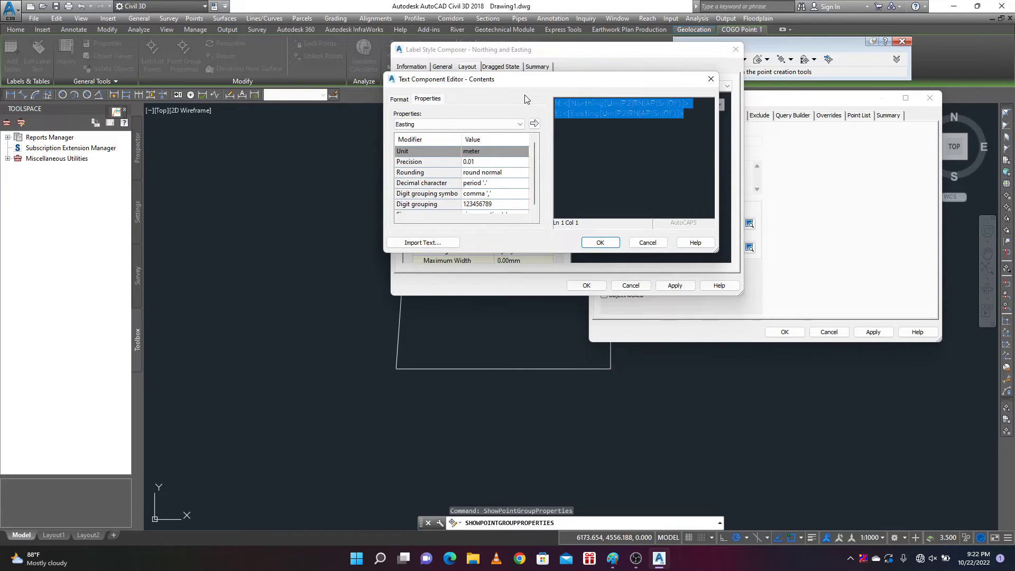
click(445, 124)
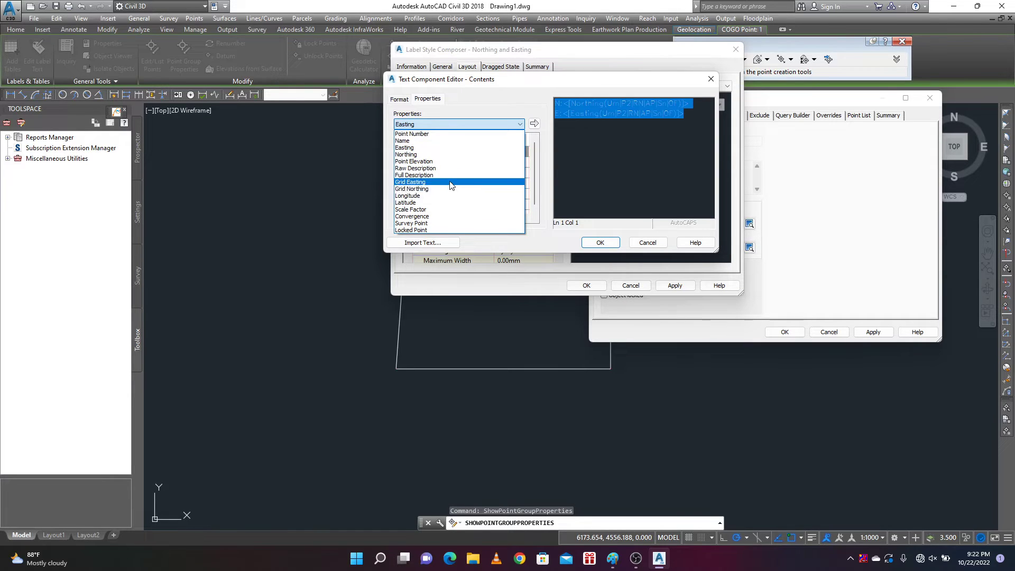
click(424, 197)
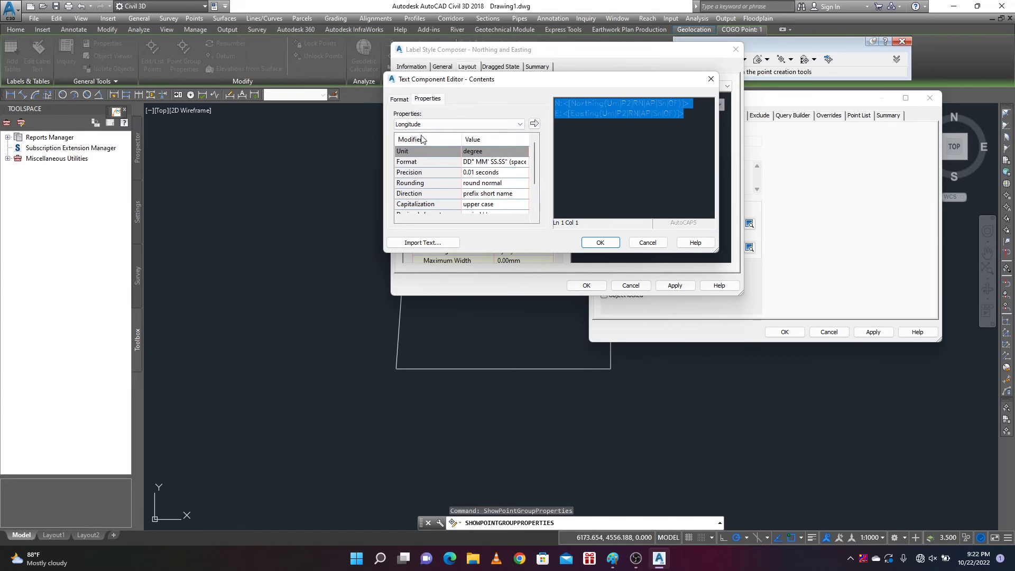
click(534, 123)
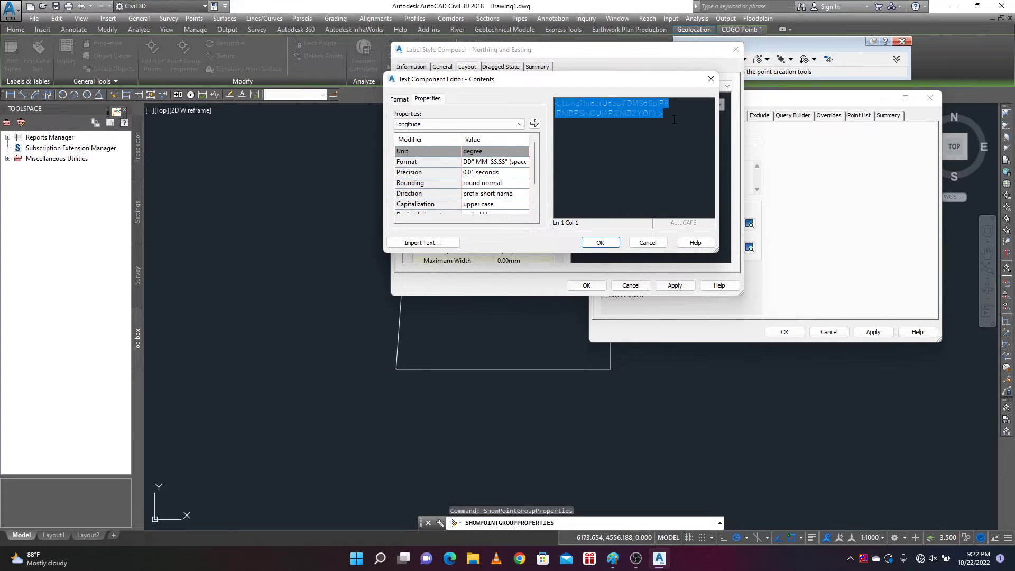
Change the Longitude format to decimal and update the property in the label text.
click(502, 163)
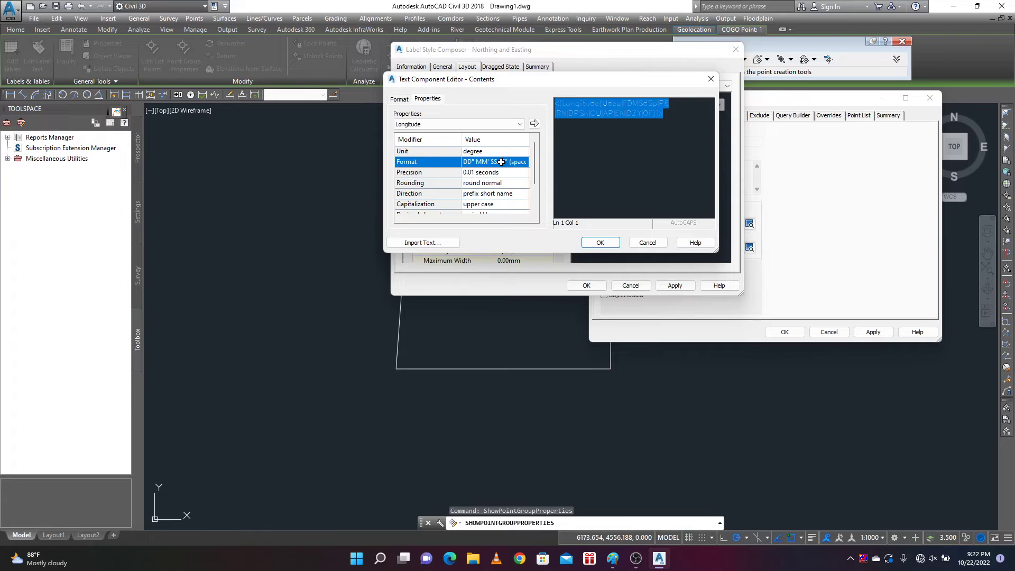
click(501, 161)
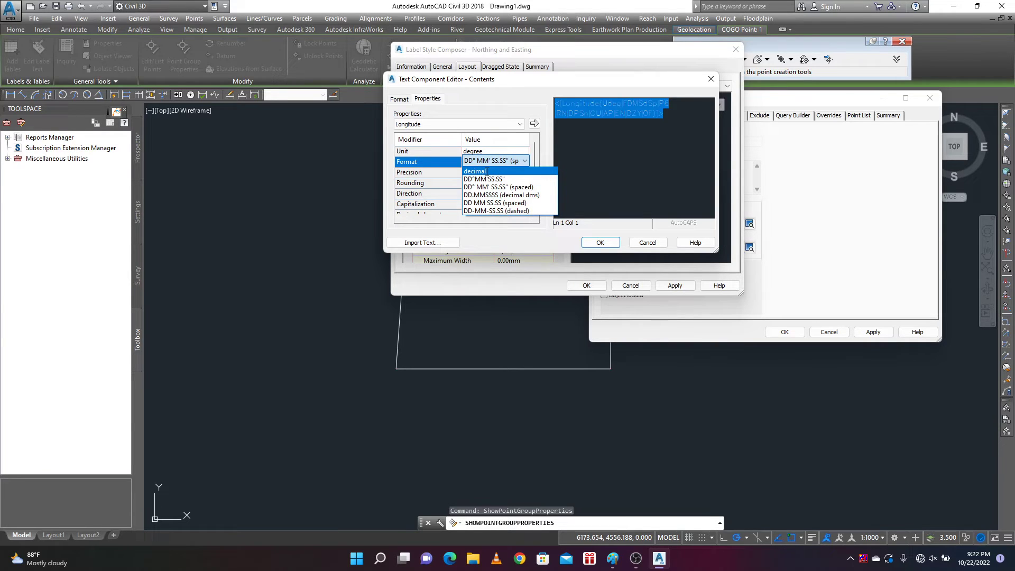
click(487, 171)
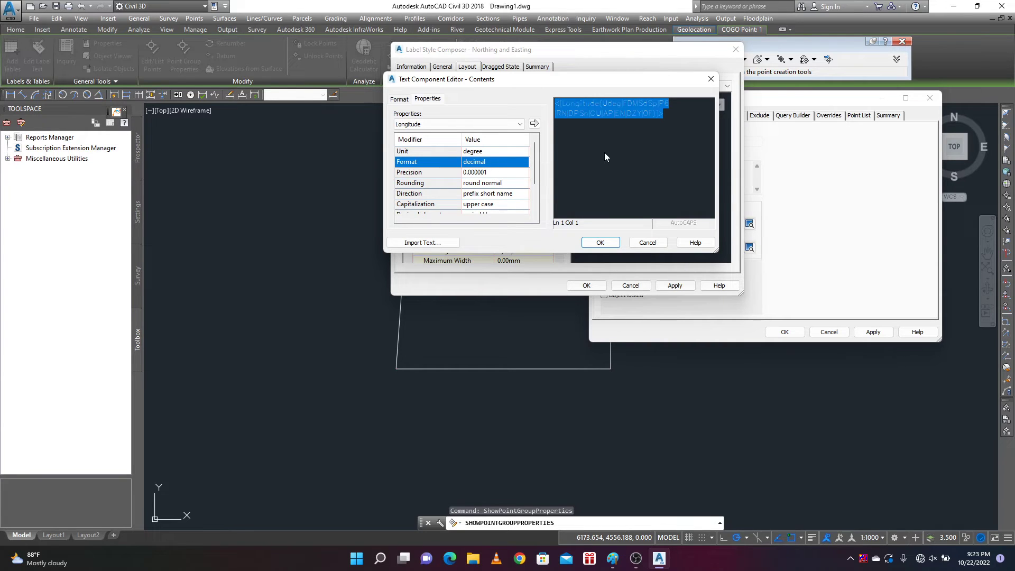
click(535, 123)
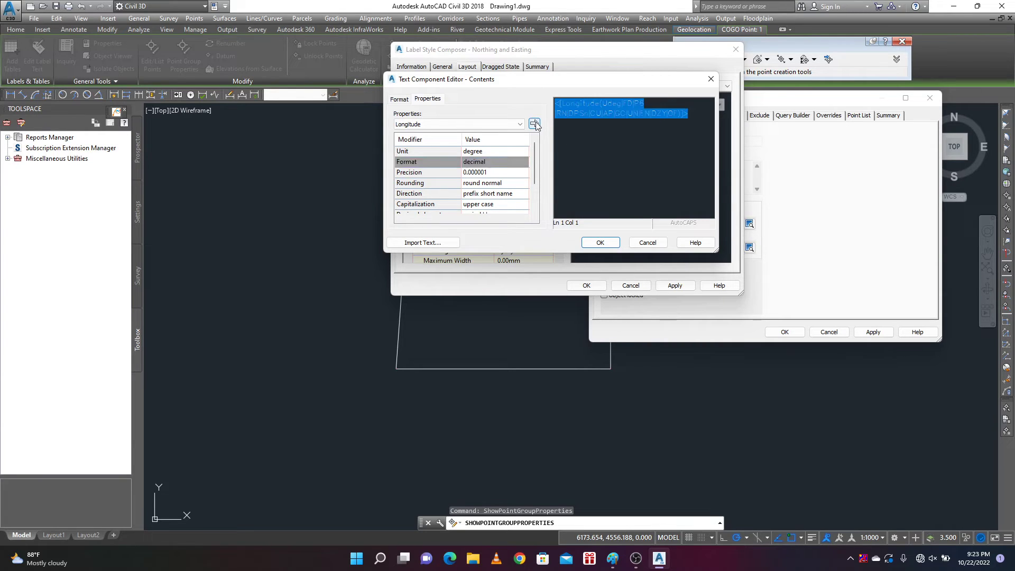
Add the Latitude property in decimal format on a new line below the longitude in the label text.
click(696, 116)
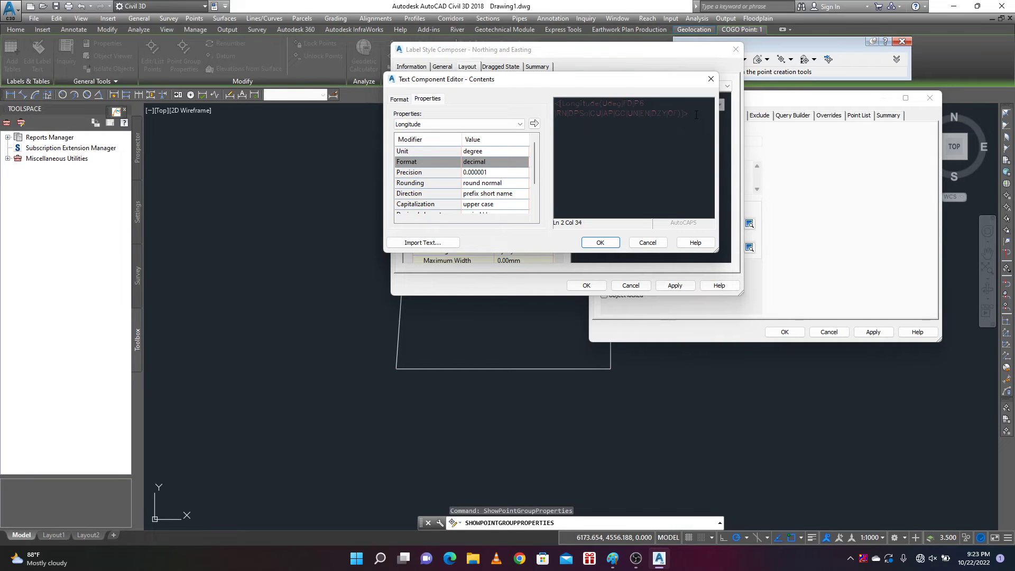
key(Return)
click(458, 126)
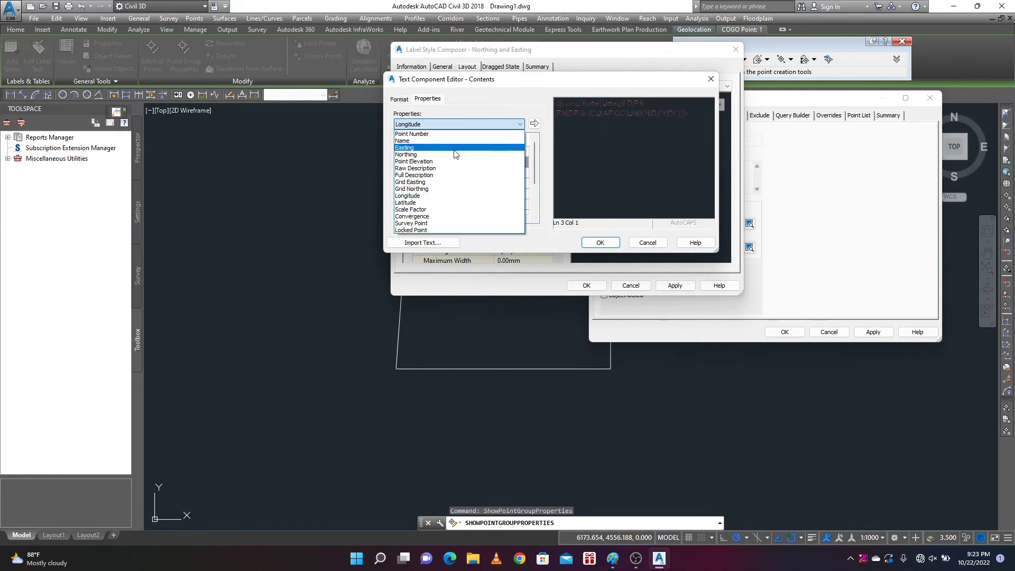
click(421, 203)
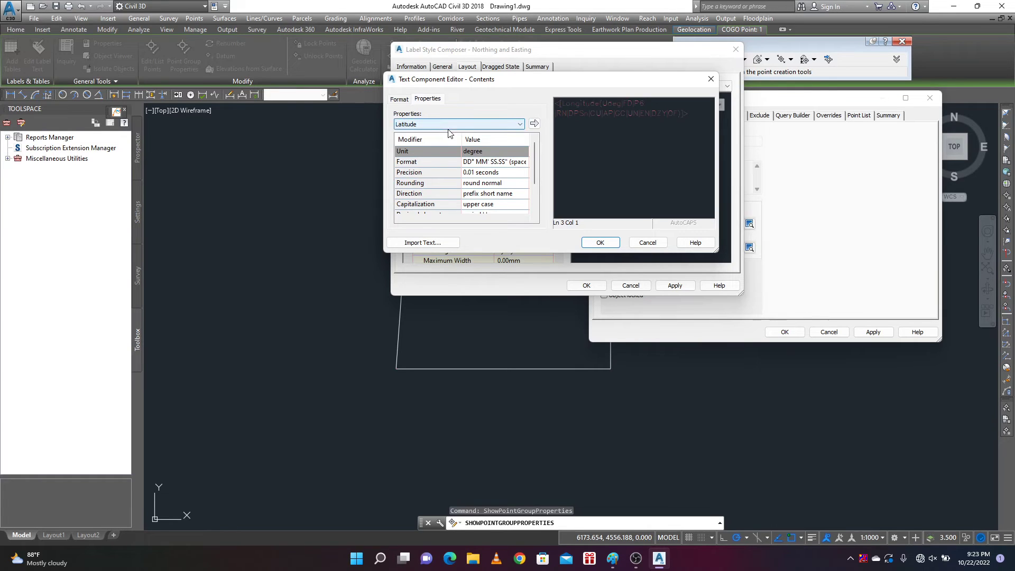
click(497, 161)
click(497, 162)
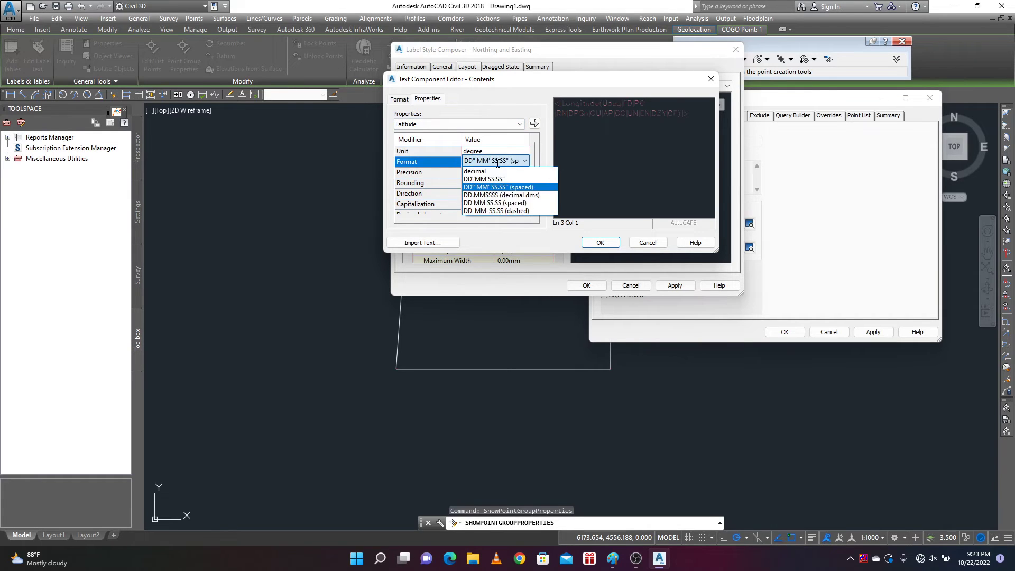
click(479, 171)
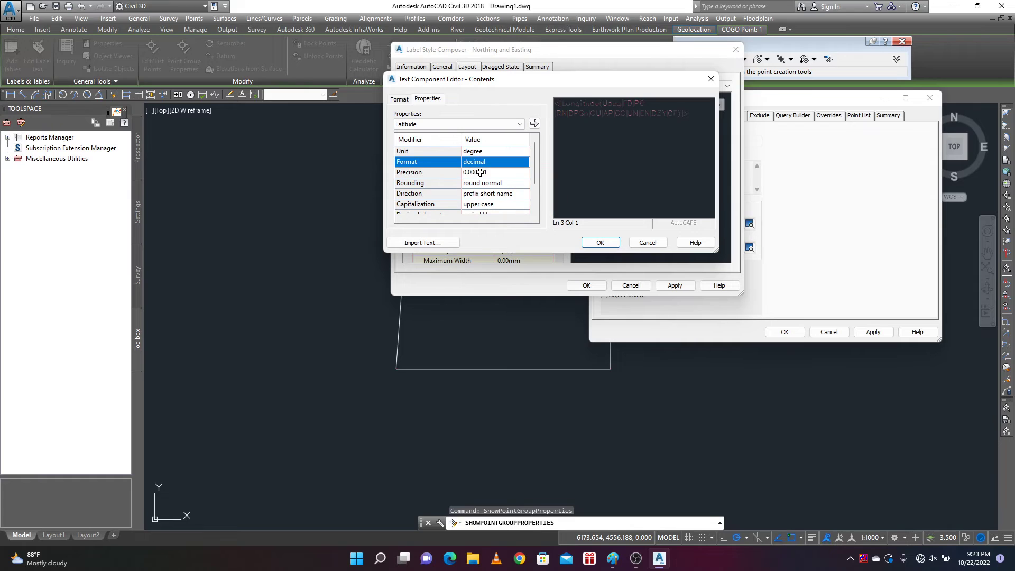
click(534, 125)
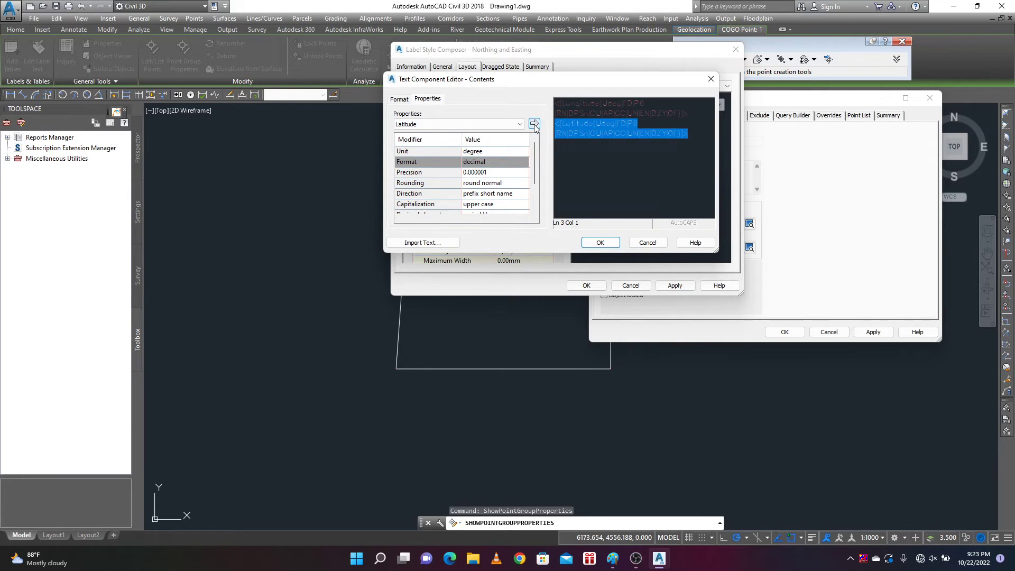
Accept the edited label contents and style, and apply the _All Points group properties.
click(600, 243)
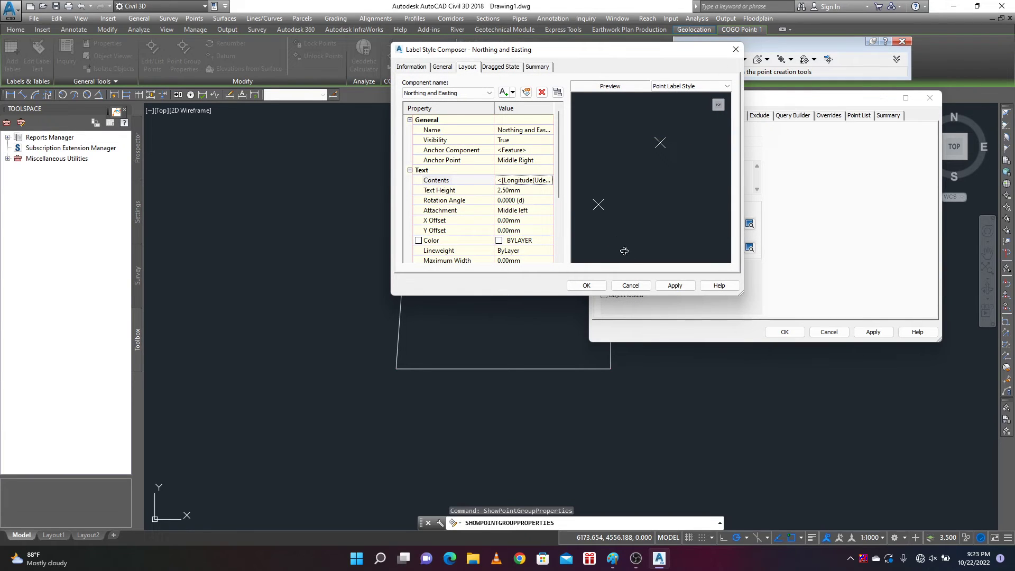
click(580, 286)
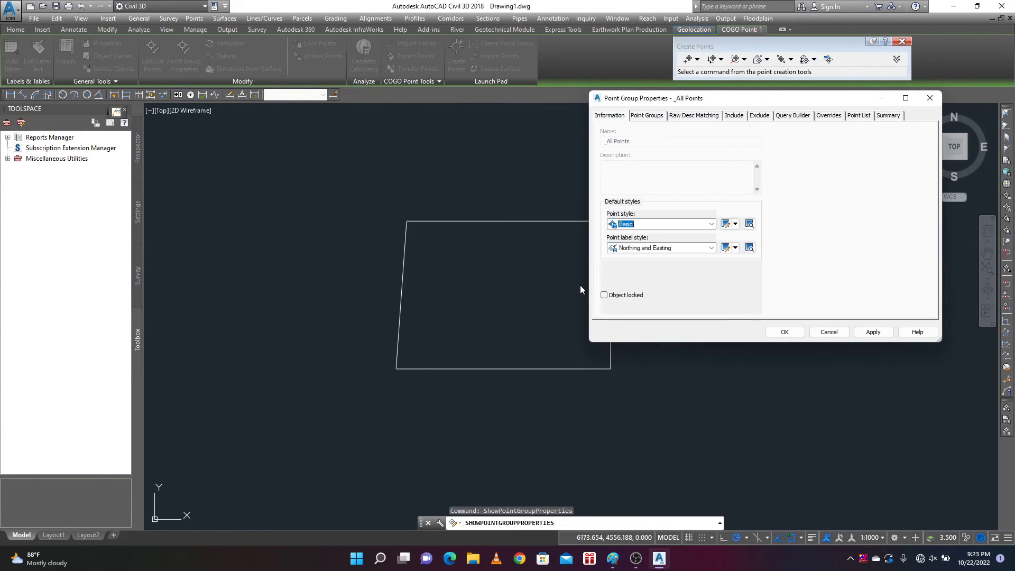
click(875, 332)
click(783, 332)
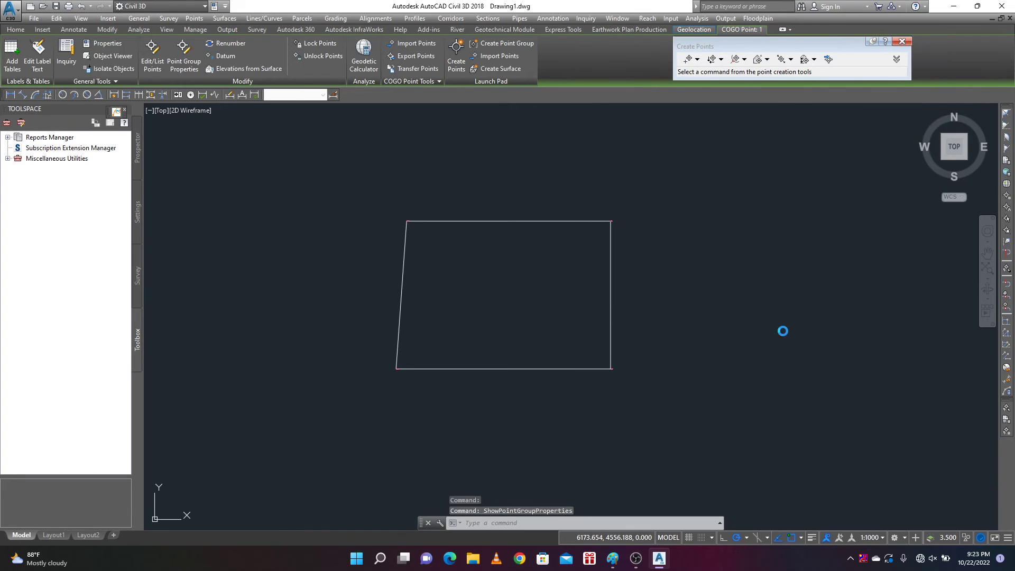
Move the upper-right corner point's label down and to the right of the point, to about (6117, 4545).
scroll(601, 224, up, 6)
scroll(601, 224, up, 6)
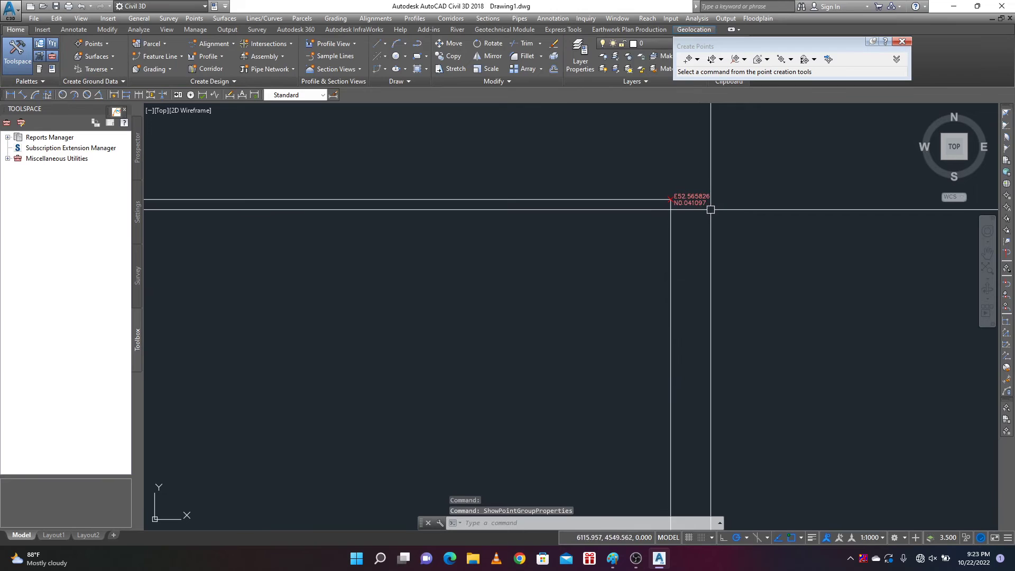
scroll(607, 226, up, 2)
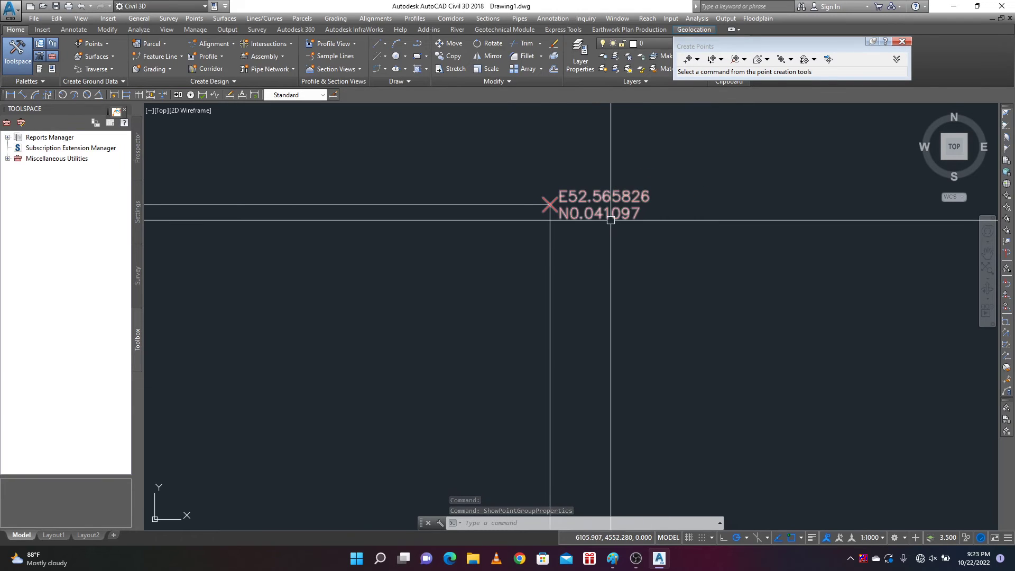
click(603, 222)
scroll(562, 236, up, 2)
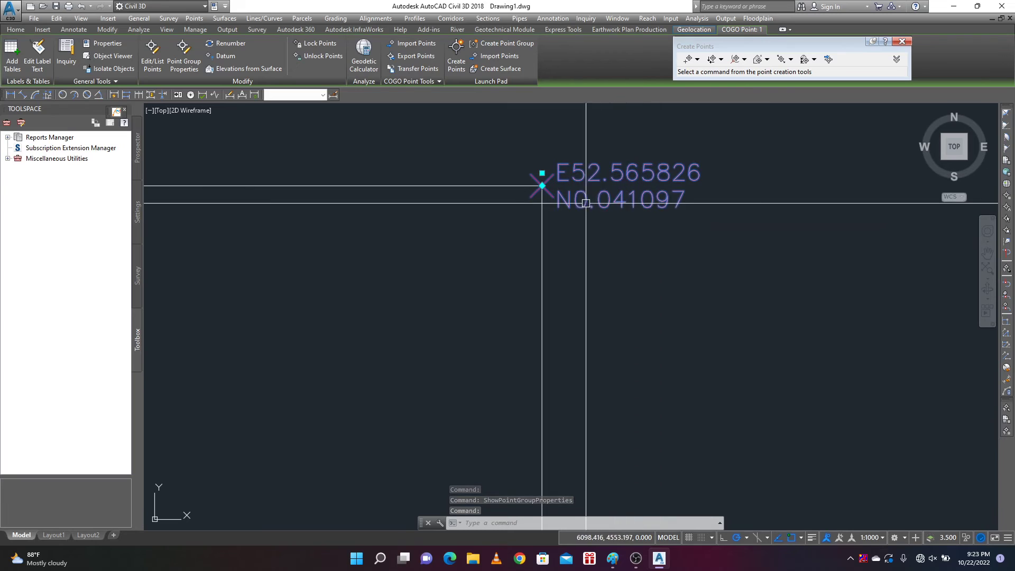
click(542, 173)
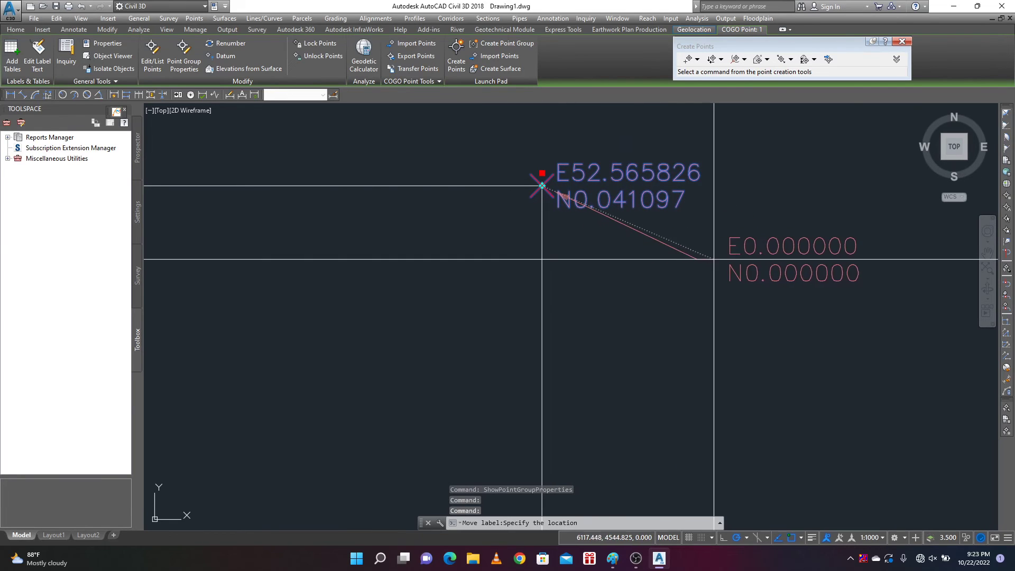
click(713, 259)
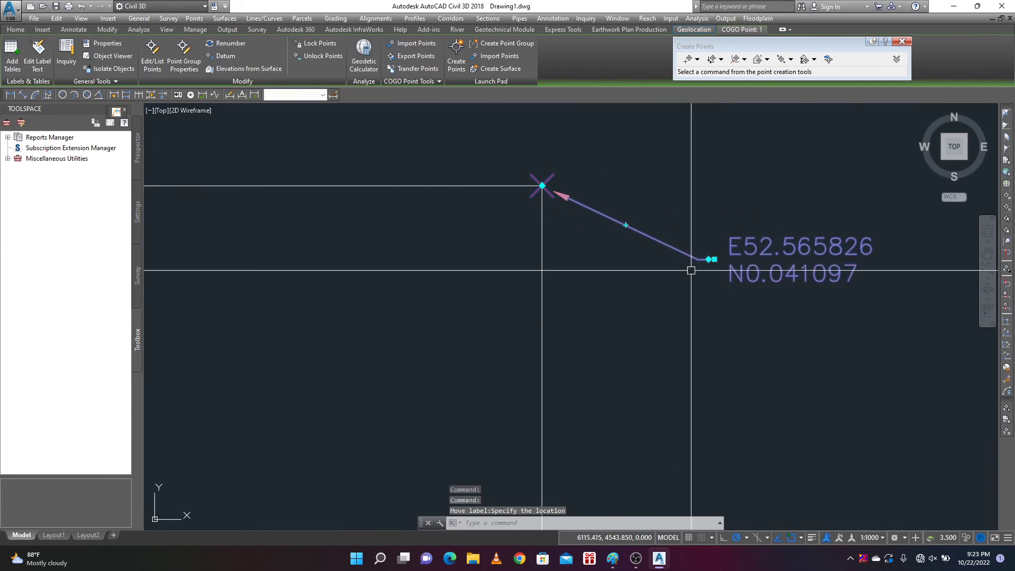
Move the lower-right corner point's label out above and to the right of its point.
scroll(617, 193, down, 8)
scroll(629, 182, down, 4)
scroll(655, 296, up, 10)
click(629, 257)
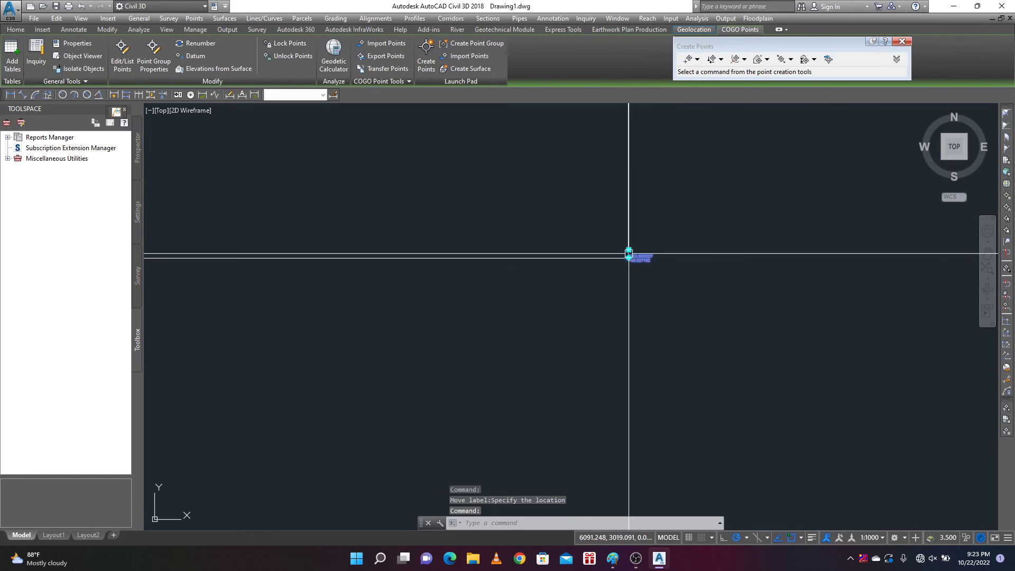
click(629, 250)
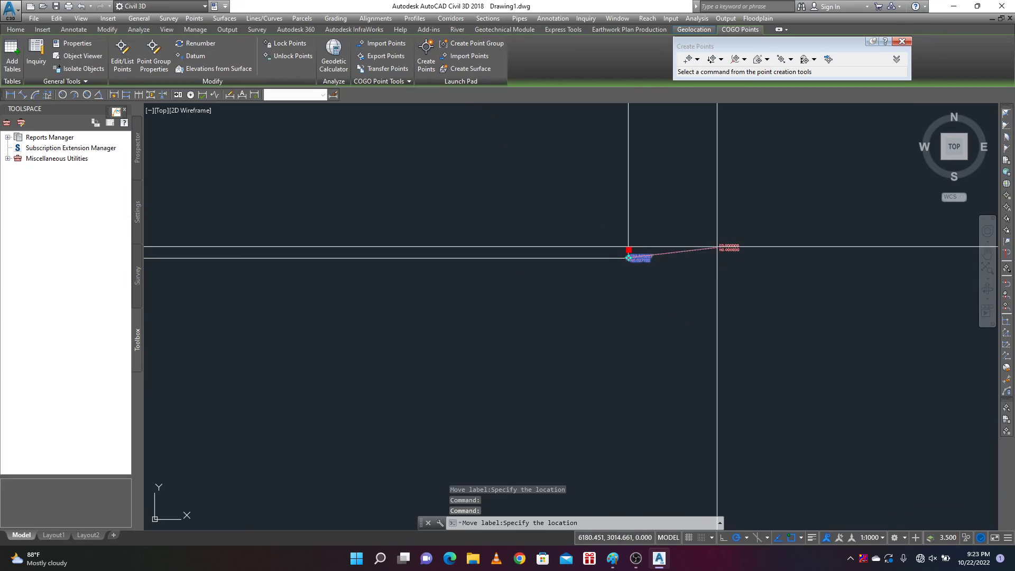
scroll(701, 236, up, 3)
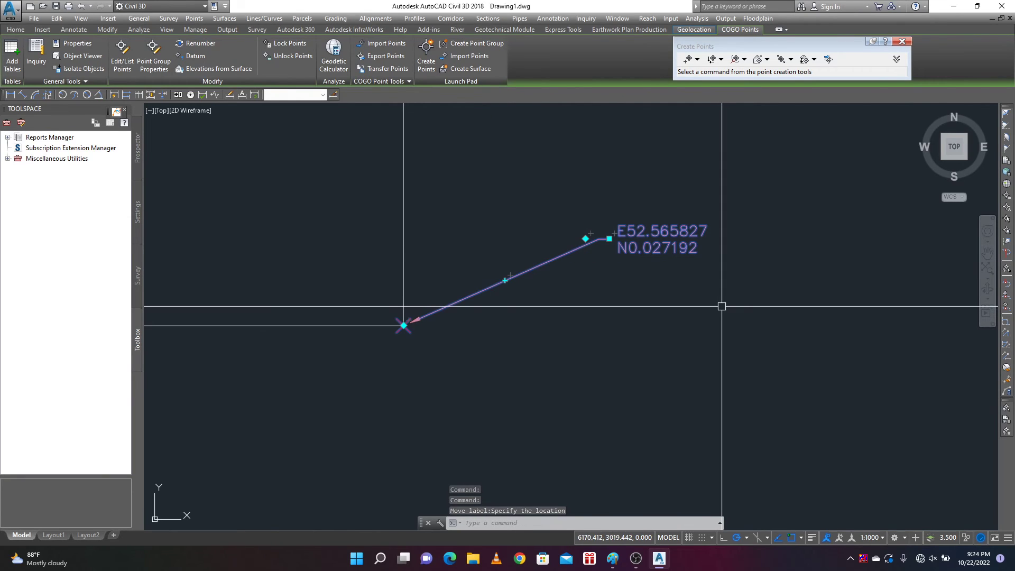
scroll(657, 338, down, 3)
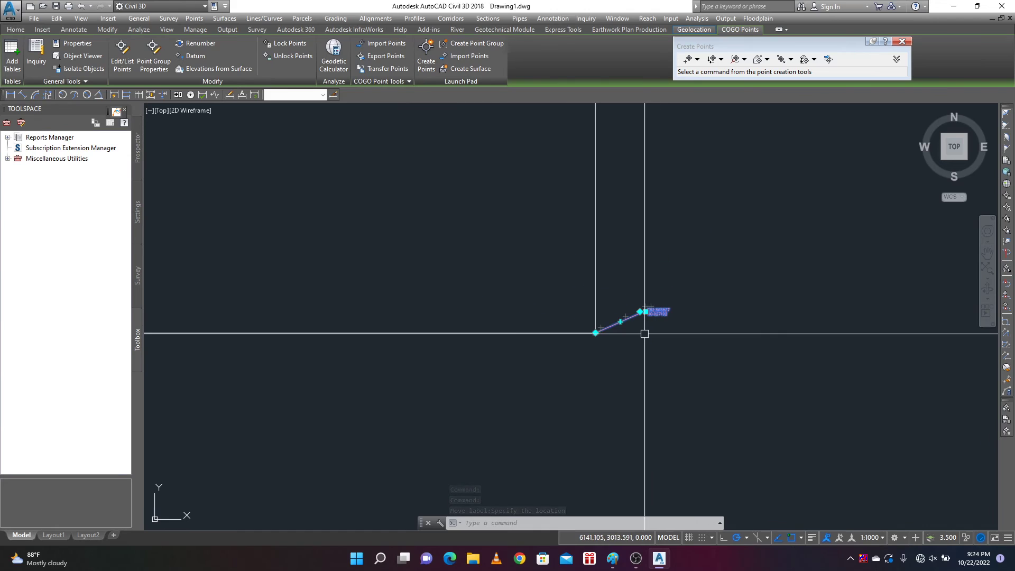
scroll(646, 333, up, 2)
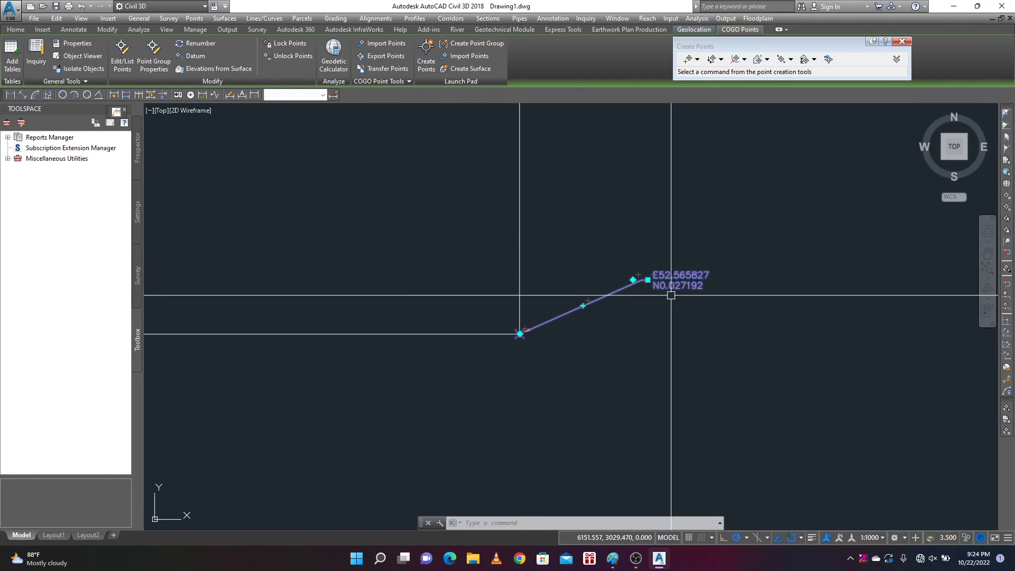
mouse_move(671, 279)
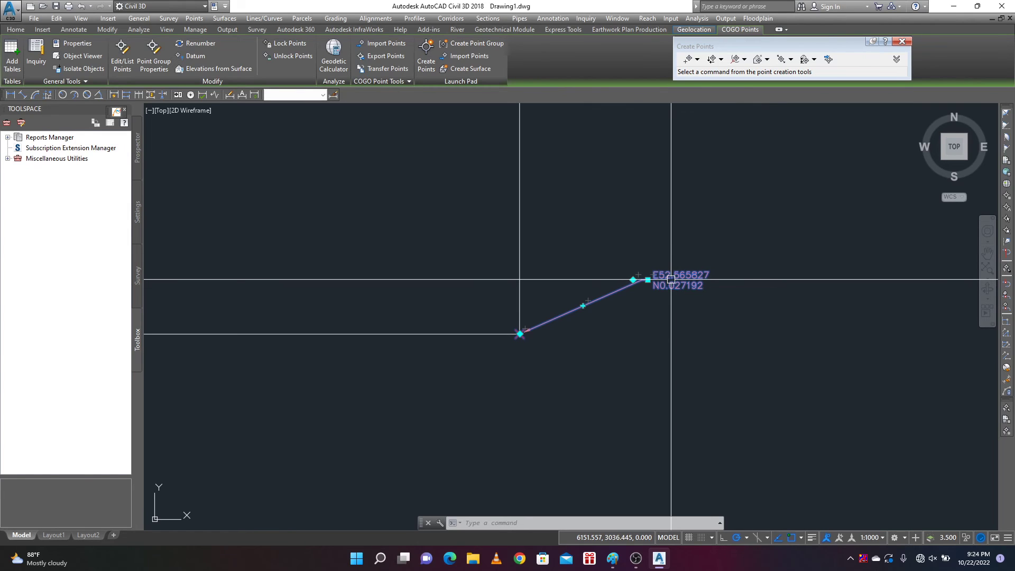
Deselect the lower-right corner point and list the polyline's object data with the LIST command.
click(648, 279)
key(Escape)
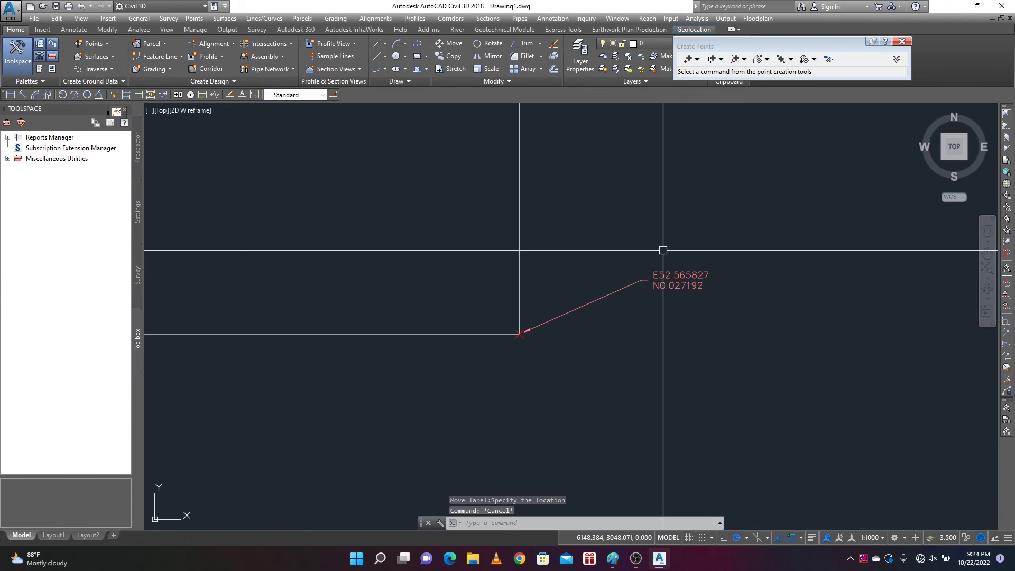
scroll(641, 253, down, 5)
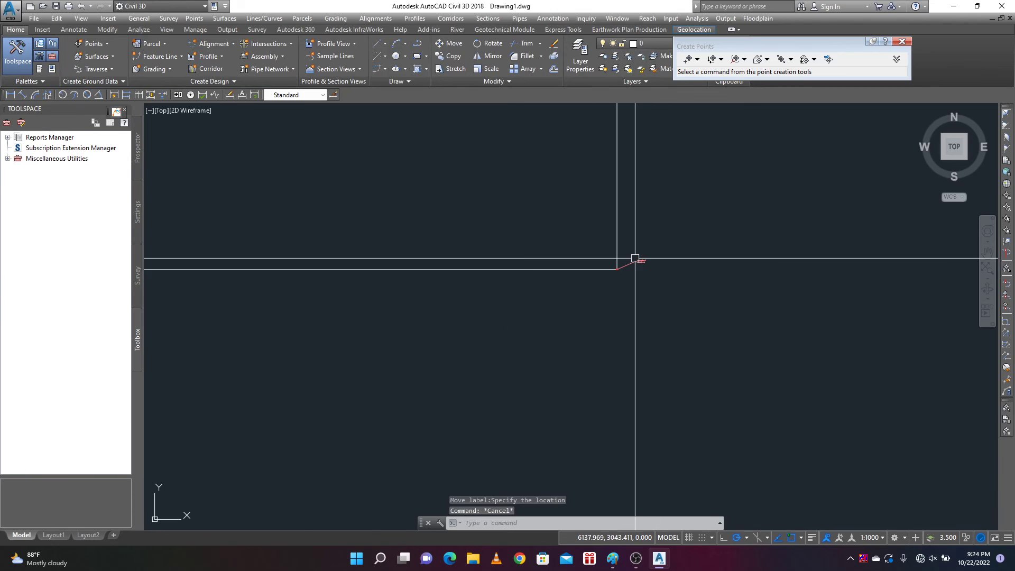
scroll(616, 281, down, 3)
scroll(528, 280, up, 4)
click(510, 292)
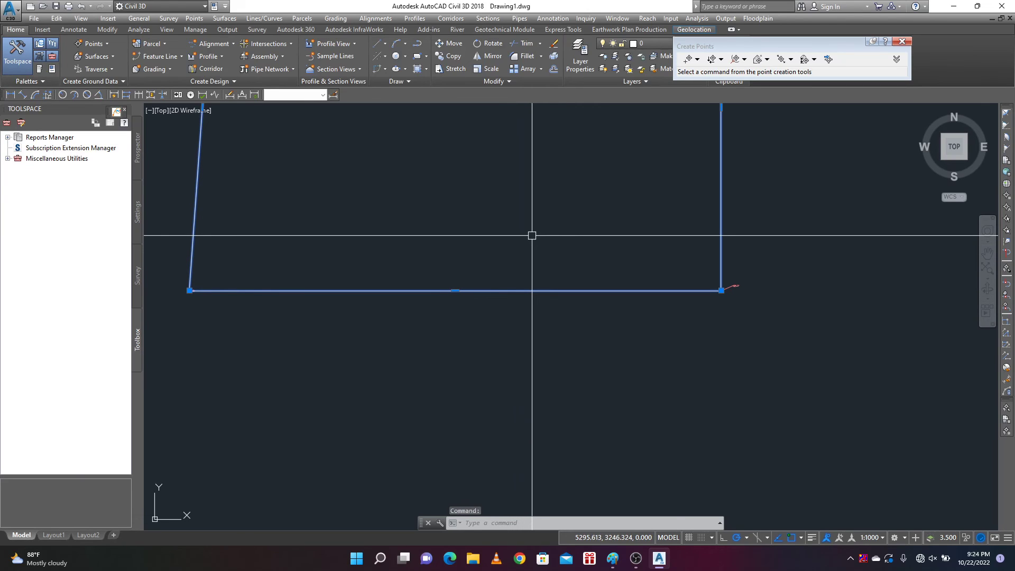
text(L)
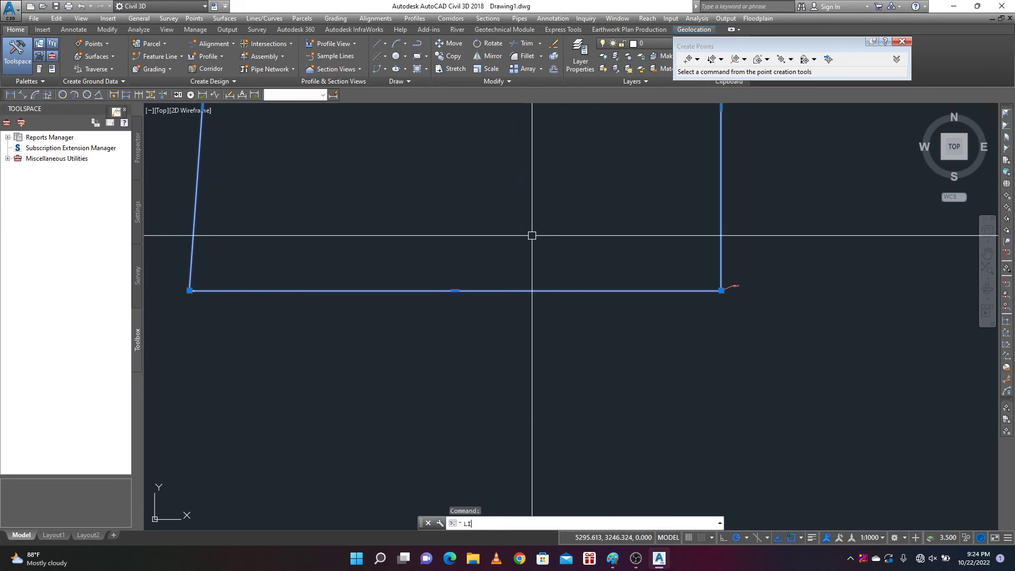
text(I)
key(Return)
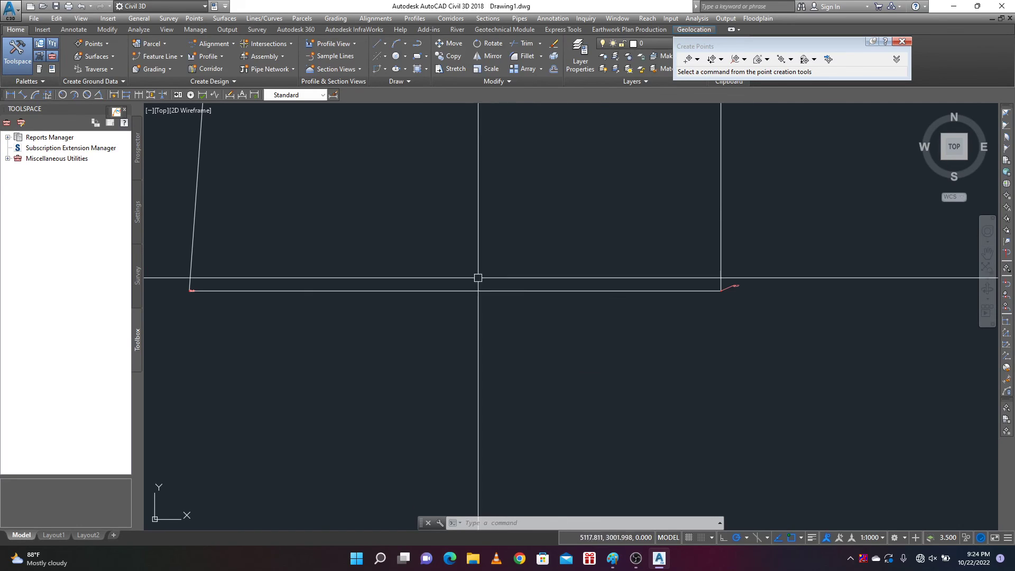
Select the labelled COGO point at the polyline's upper-right corner.
scroll(556, 298, down, 3)
scroll(540, 261, up, 1)
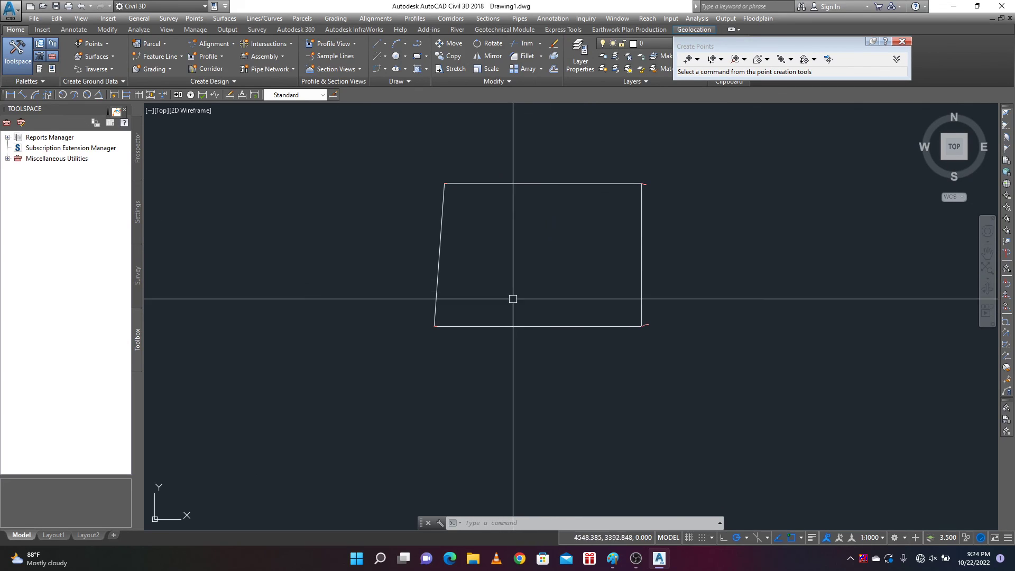
scroll(646, 186, up, 5)
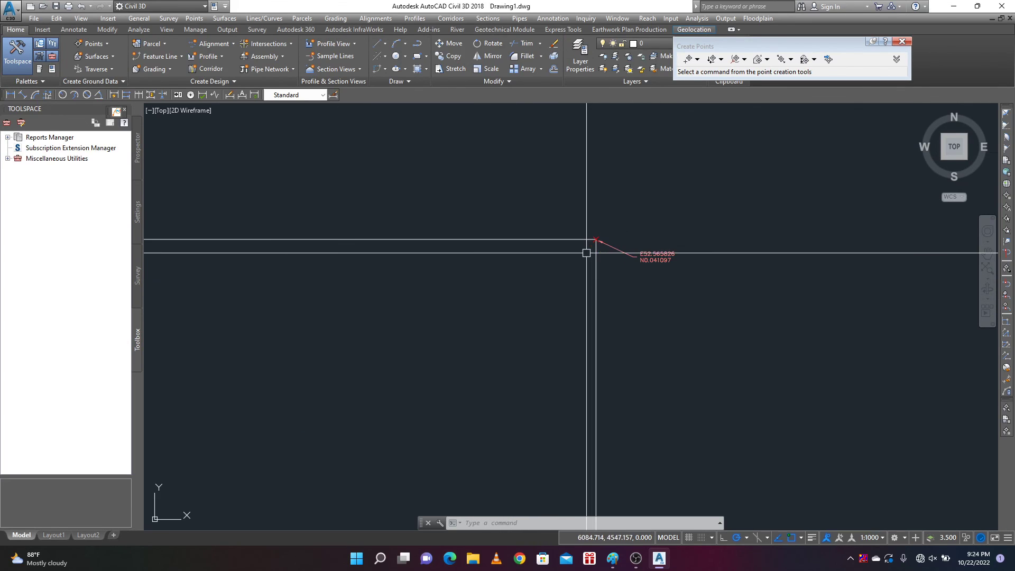
click(631, 242)
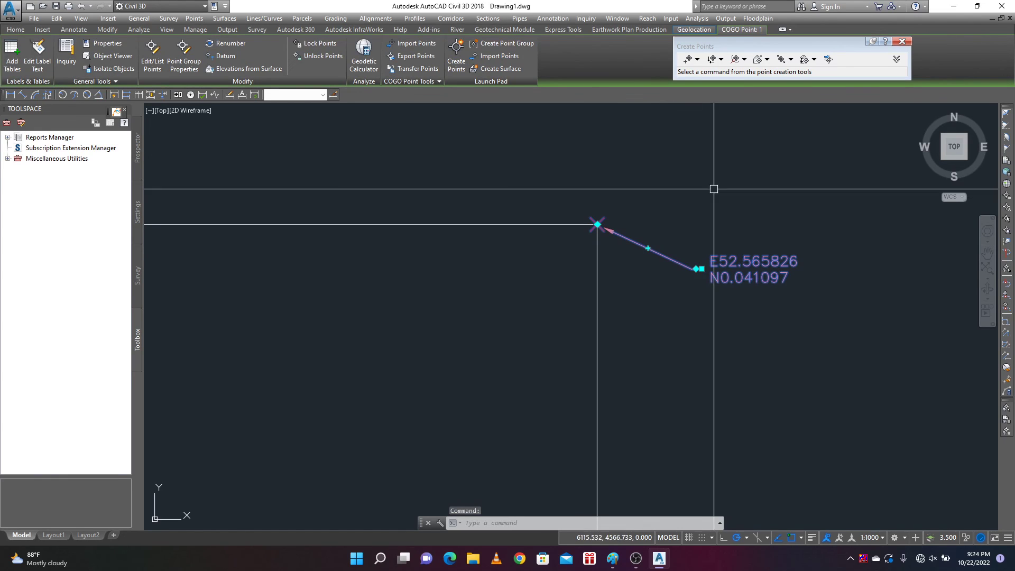